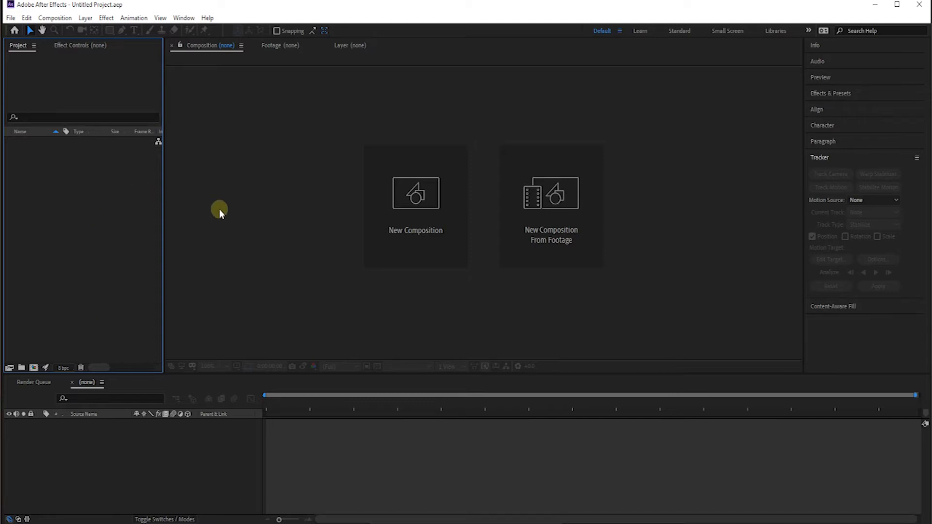
Step: Import all four video clips from the 00 Latihan folder in Videos into the project as footage
{"action": "right_click", "coordinate": [47, 210]}
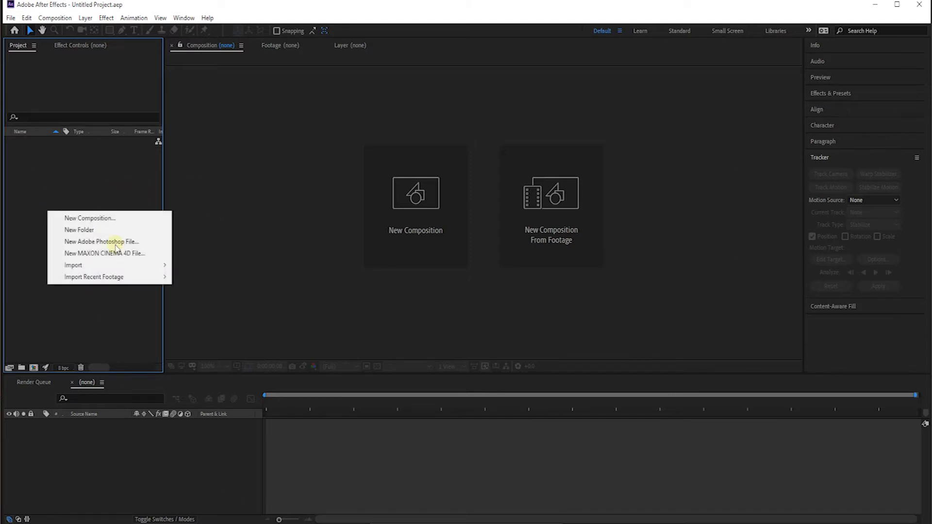
{"action": "mouse_move", "coordinate": [119, 267]}
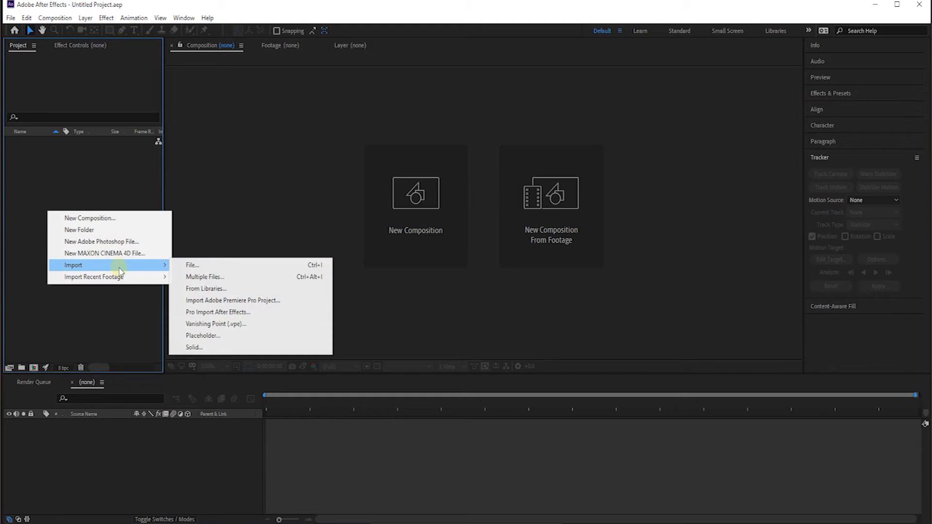
{"action": "left_click", "coordinate": [231, 264]}
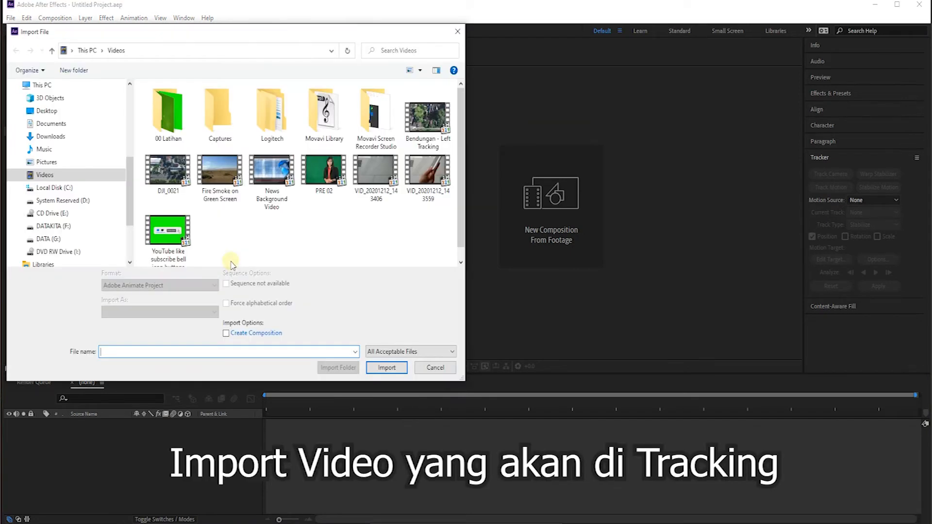
{"action": "double_click", "coordinate": [168, 114]}
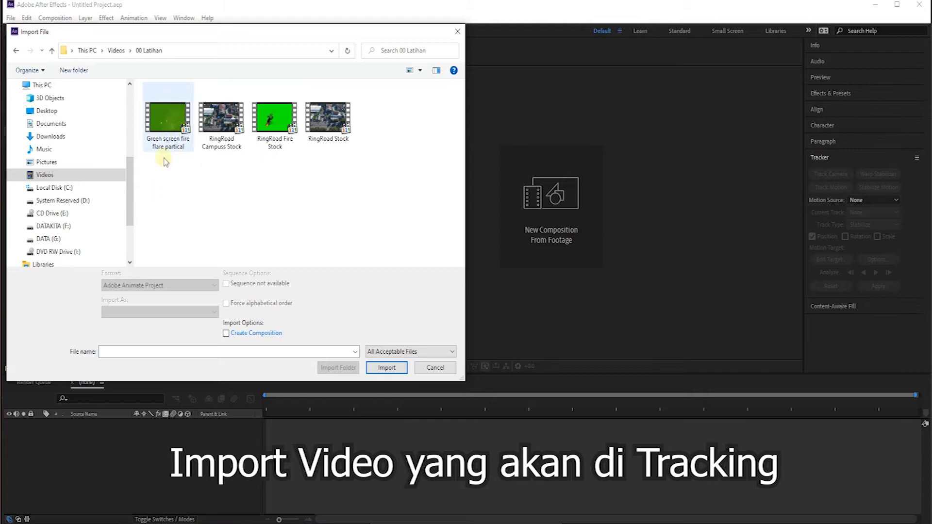
{"action": "left_click_drag", "start_coordinate": [171, 191], "coordinate": [377, 108]}
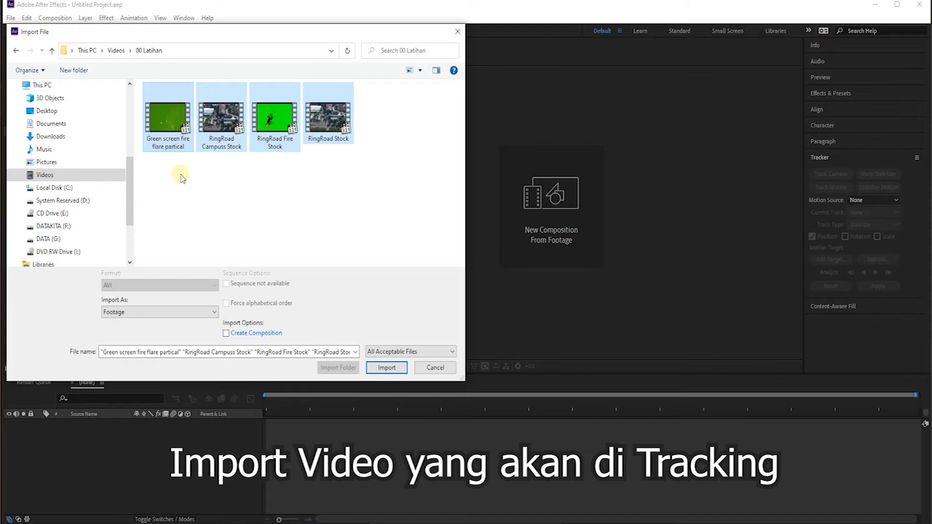
{"action": "left_click", "coordinate": [392, 366]}
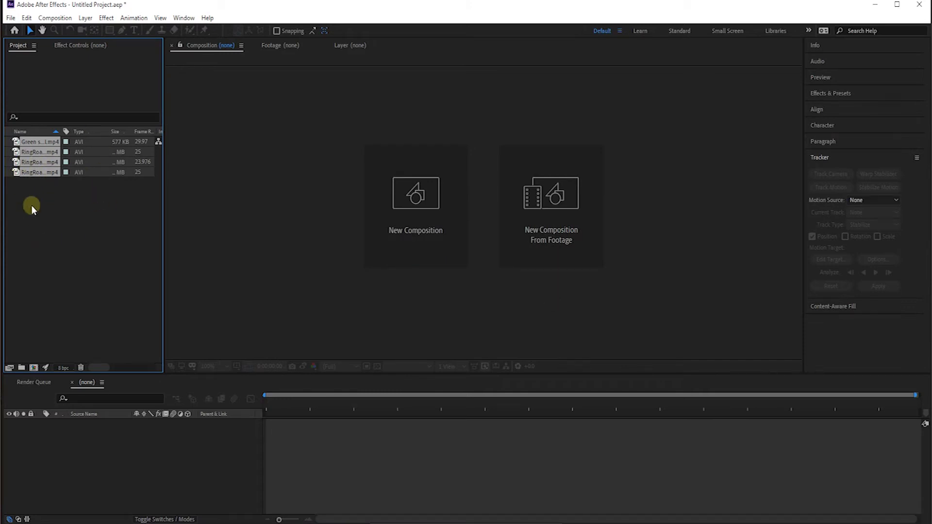
{"action": "left_click", "coordinate": [69, 202]}
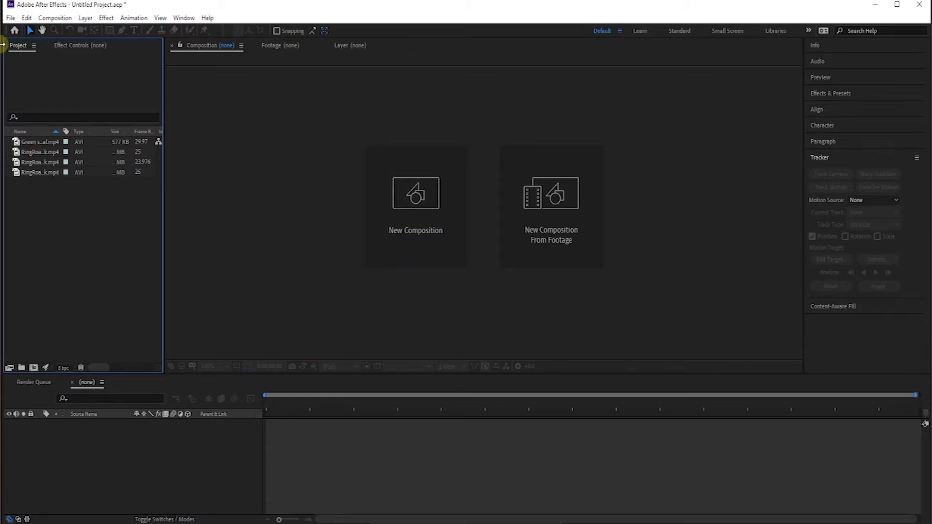
{"action": "left_click", "coordinate": [55, 18]}
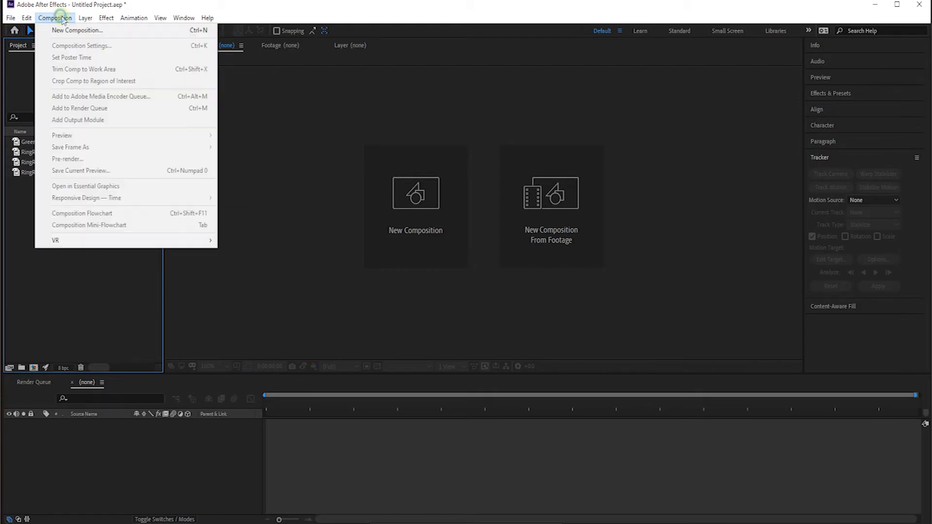
{"action": "left_click", "coordinate": [67, 35]}
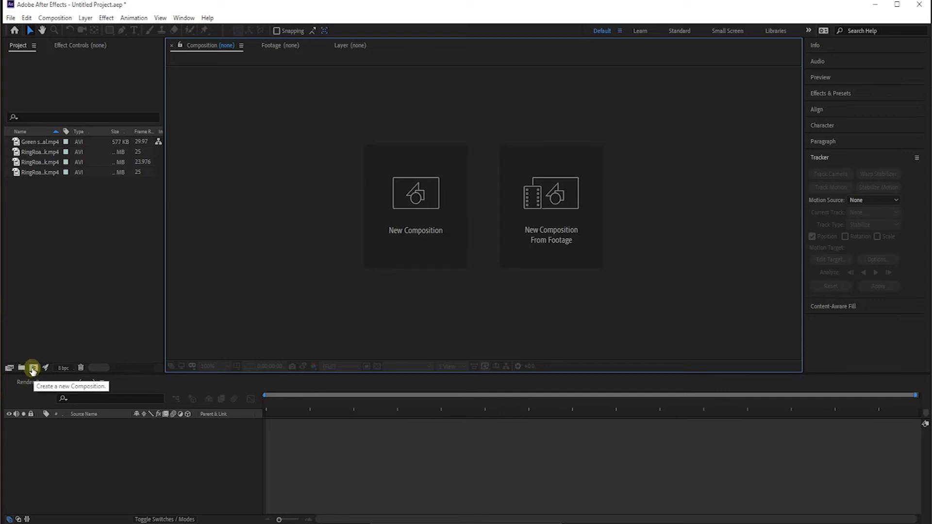
{"action": "left_click", "coordinate": [99, 212]}
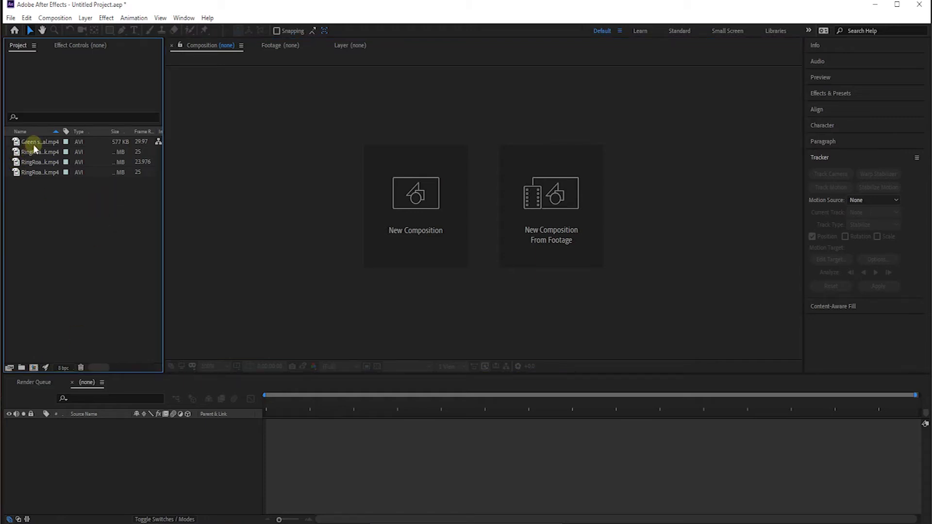
{"action": "left_click_drag", "start_coordinate": [67, 134], "coordinate": [98, 140]}
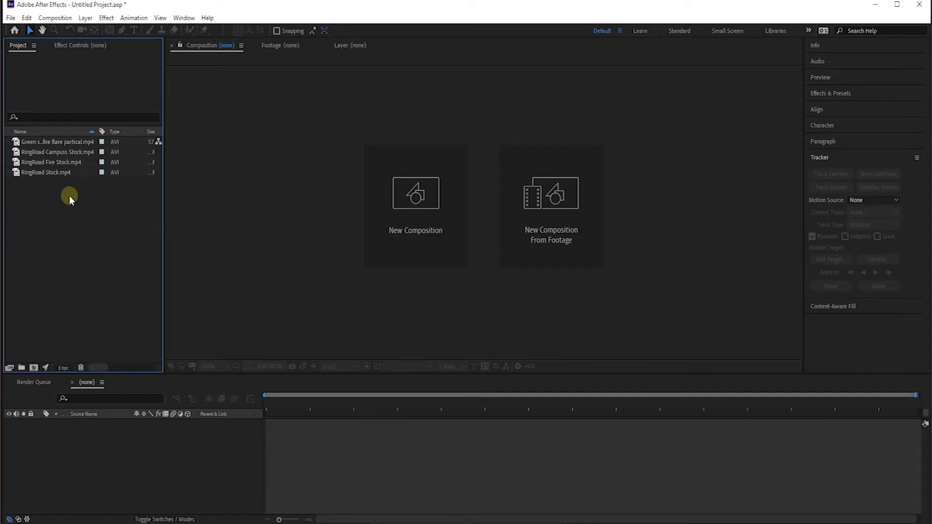
{"action": "left_click", "coordinate": [400, 189]}
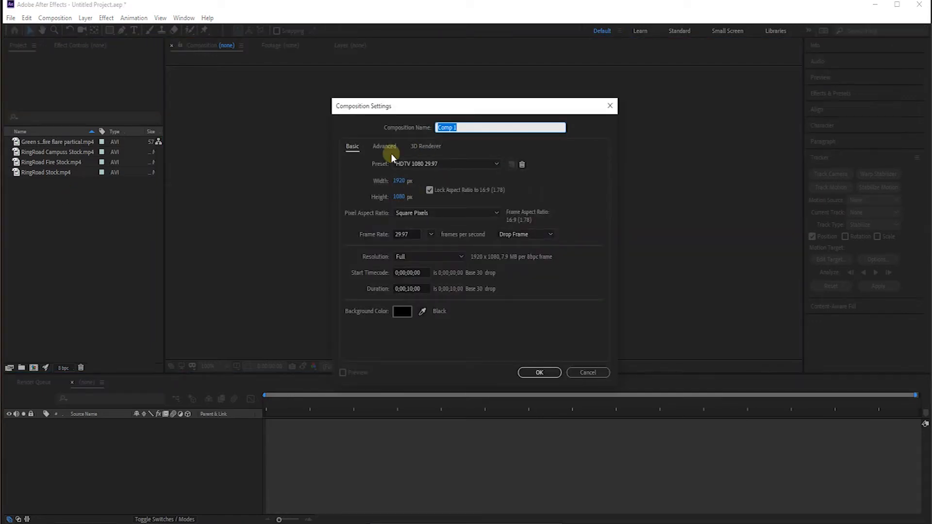
{"action": "left_click", "coordinate": [495, 164]}
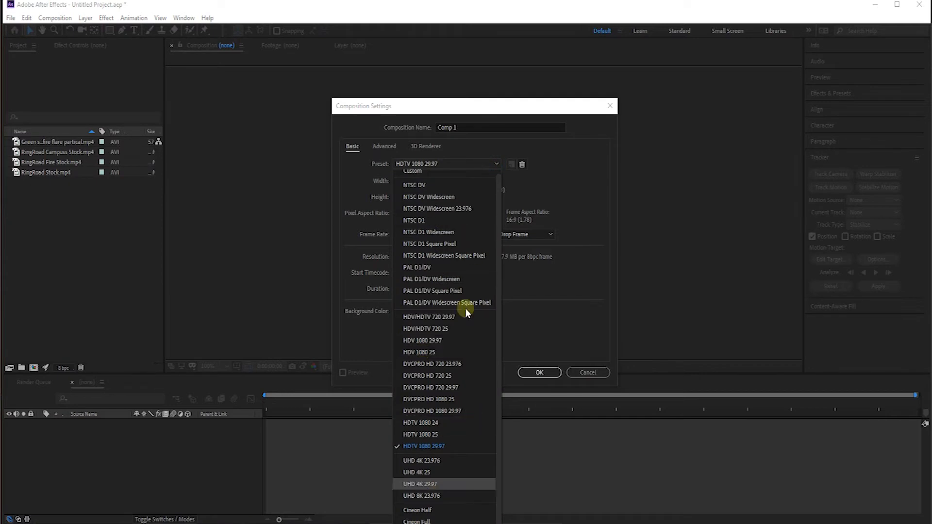
{"action": "left_click", "coordinate": [566, 194]}
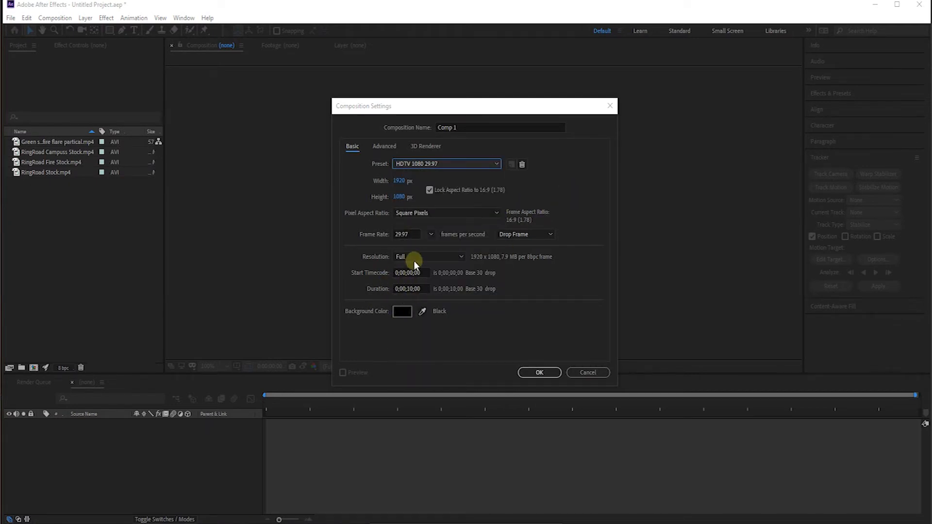
{"action": "left_click", "coordinate": [588, 372]}
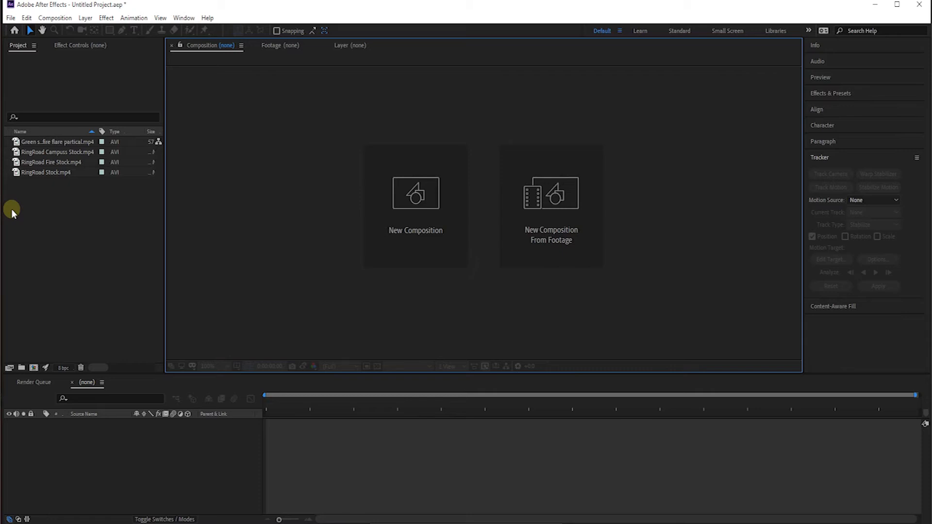
Step: Widen the Project panel and its Name column, and create a composition from RingRoad Stock.mp4
{"action": "left_click_drag", "start_coordinate": [165, 187], "coordinate": [306, 189]}
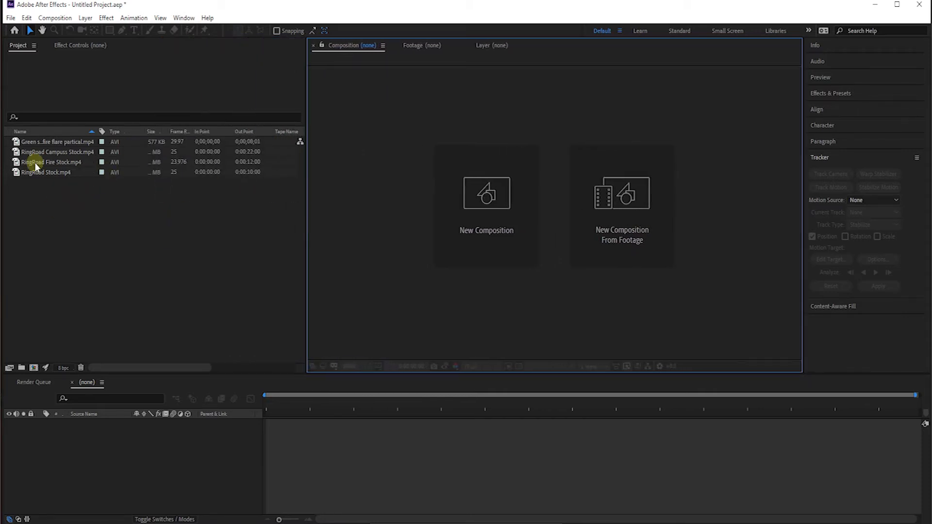
{"action": "left_click_drag", "start_coordinate": [97, 130], "coordinate": [140, 129]}
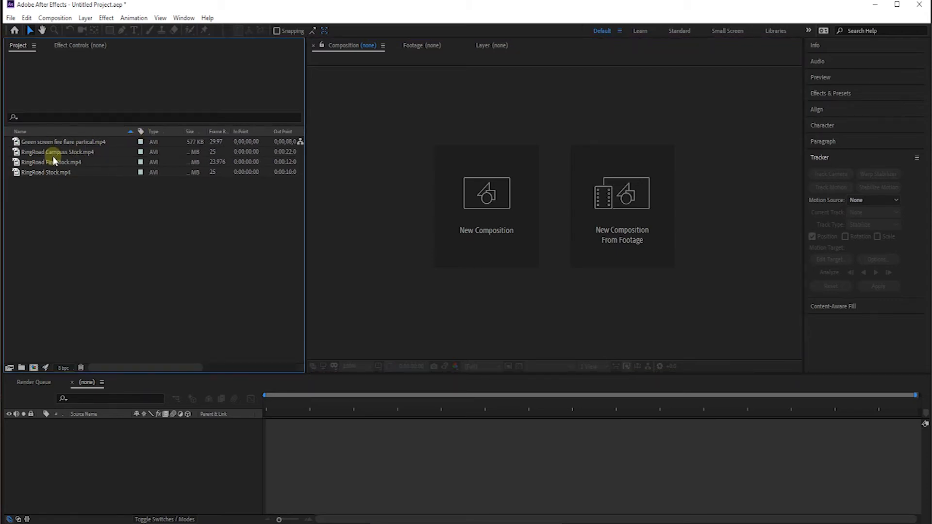
{"action": "left_click", "coordinate": [33, 173]}
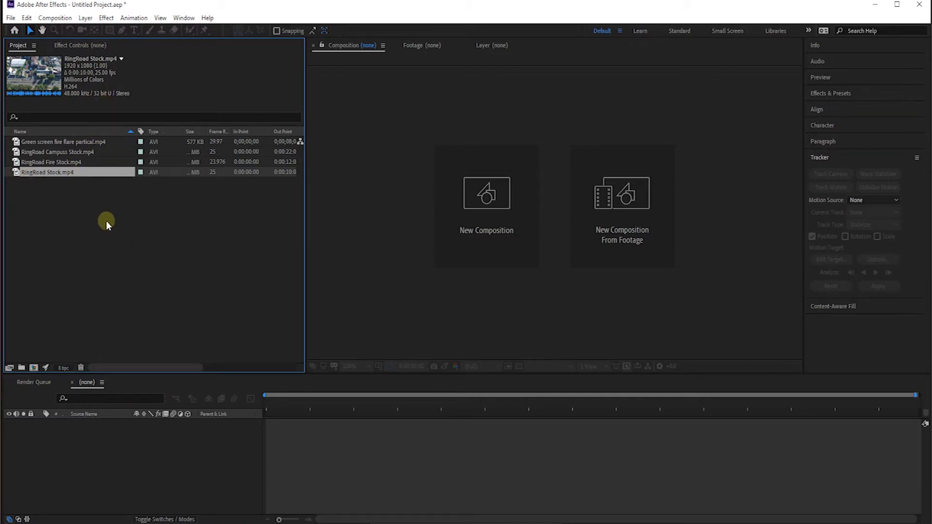
{"action": "left_click", "coordinate": [22, 186]}
{"action": "left_click", "coordinate": [26, 174]}
{"action": "left_click_drag", "start_coordinate": [29, 175], "coordinate": [35, 372]}
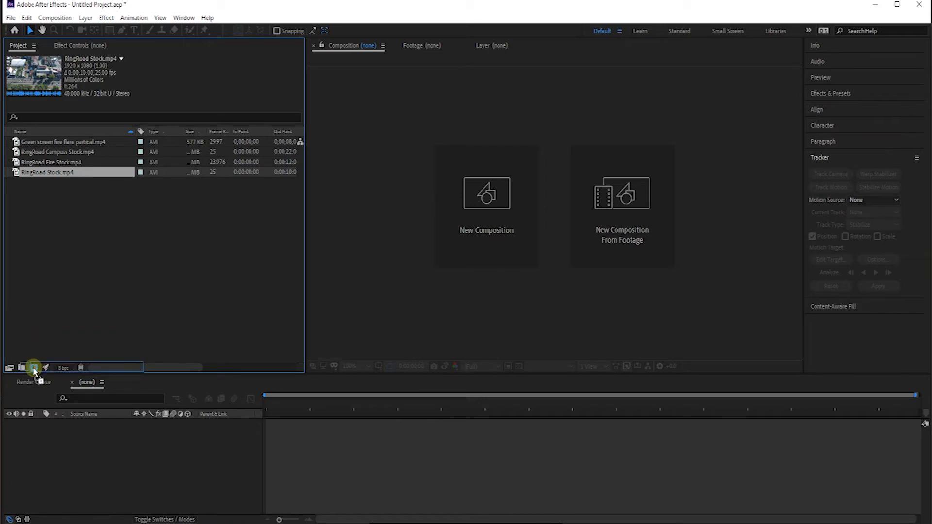
{"action": "mouse_move", "coordinate": [34, 372]}
{"action": "left_mouse_down"}
{"action": "mouse_move", "coordinate": [36, 356]}
{"action": "mouse_move", "coordinate": [33, 367]}
{"action": "left_mouse_up"}
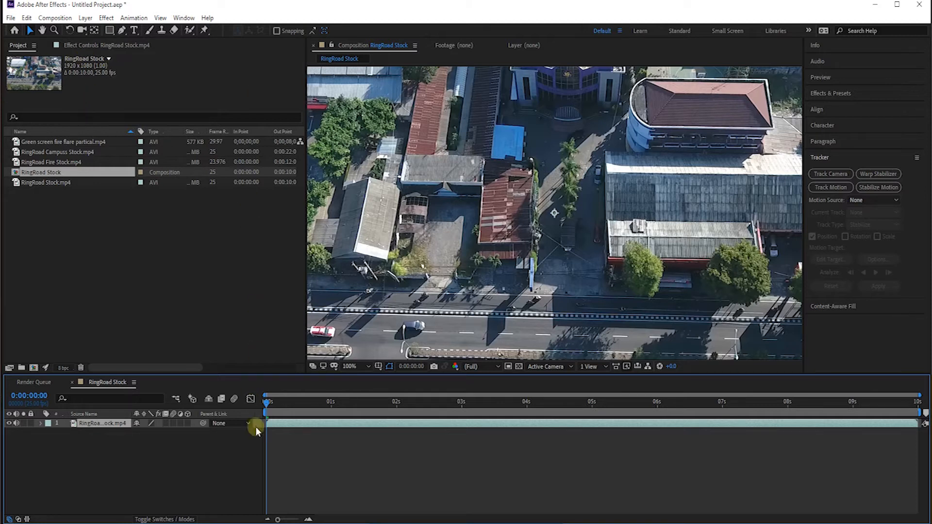
Step: Set the composition viewer's magnification to Fit so the whole frame is shown
{"action": "left_click", "coordinate": [365, 367]}
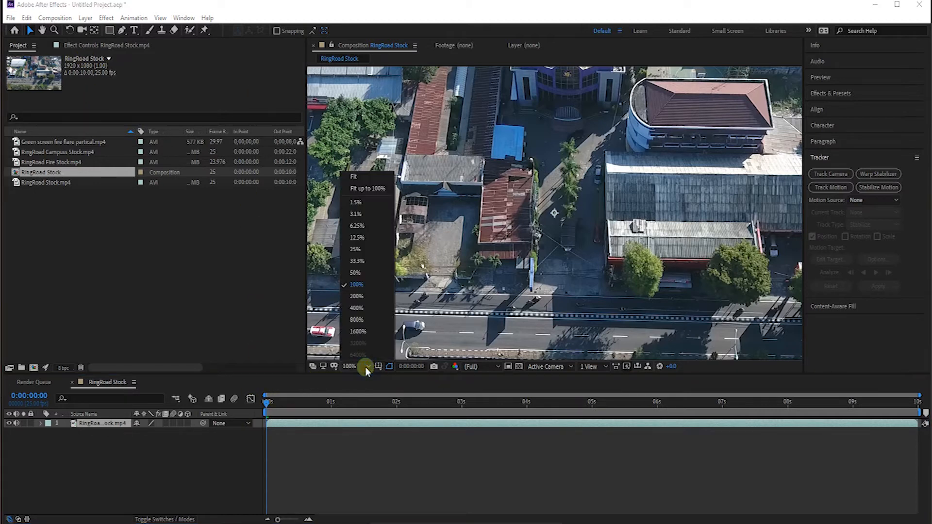
{"action": "left_click", "coordinate": [361, 186]}
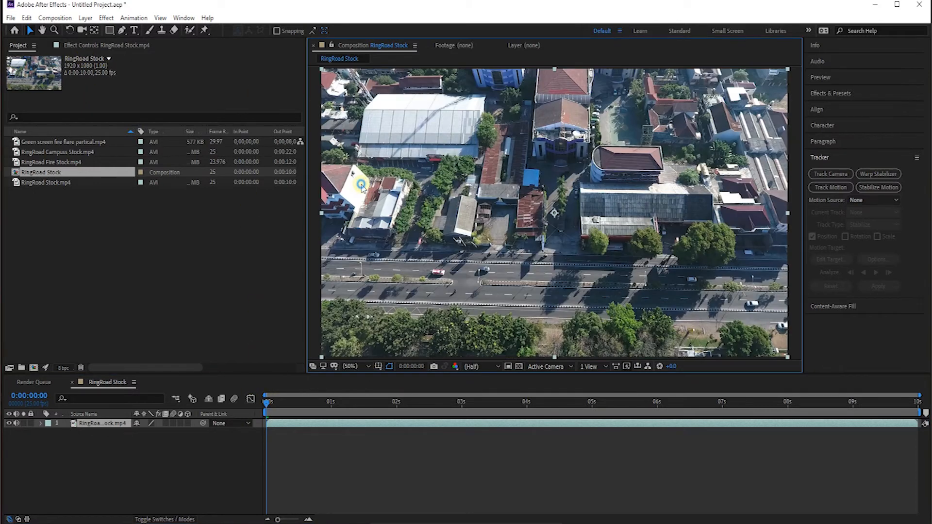
{"action": "left_click", "coordinate": [369, 367]}
{"action": "left_click", "coordinate": [360, 177]}
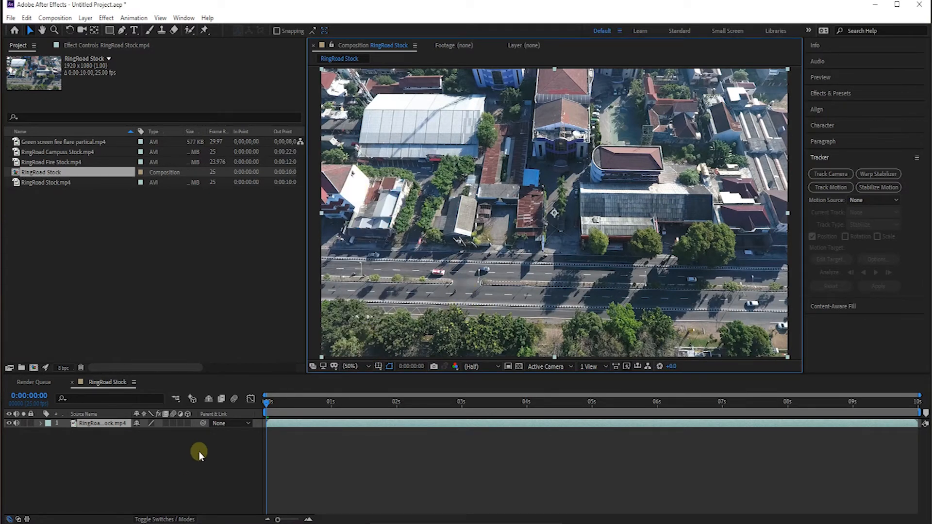
Step: Scrub through the first four seconds of the RingRoad Stock footage to review its motion, and return to 0:00:00:00
{"action": "left_click", "coordinate": [267, 406]}
{"action": "left_click_drag", "start_coordinate": [278, 406], "coordinate": [538, 433]}
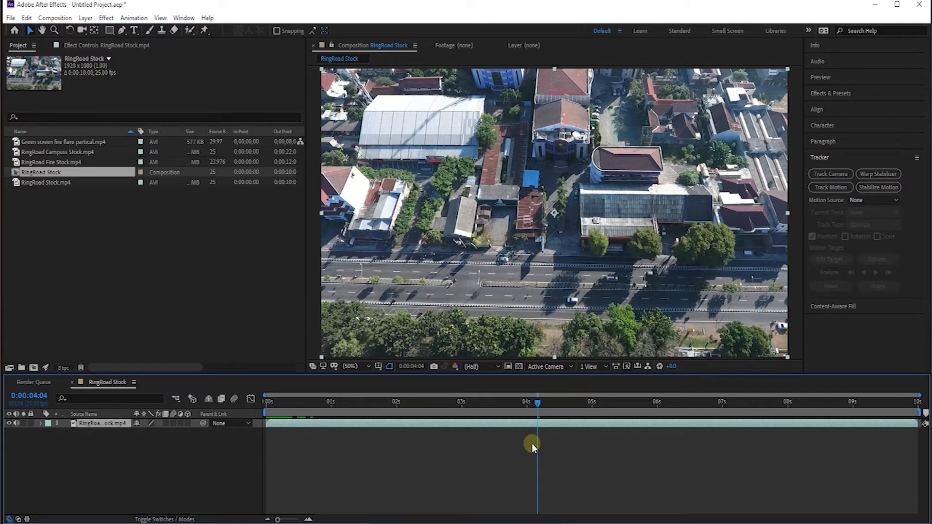
{"action": "left_click_drag", "start_coordinate": [538, 402], "coordinate": [549, 403]}
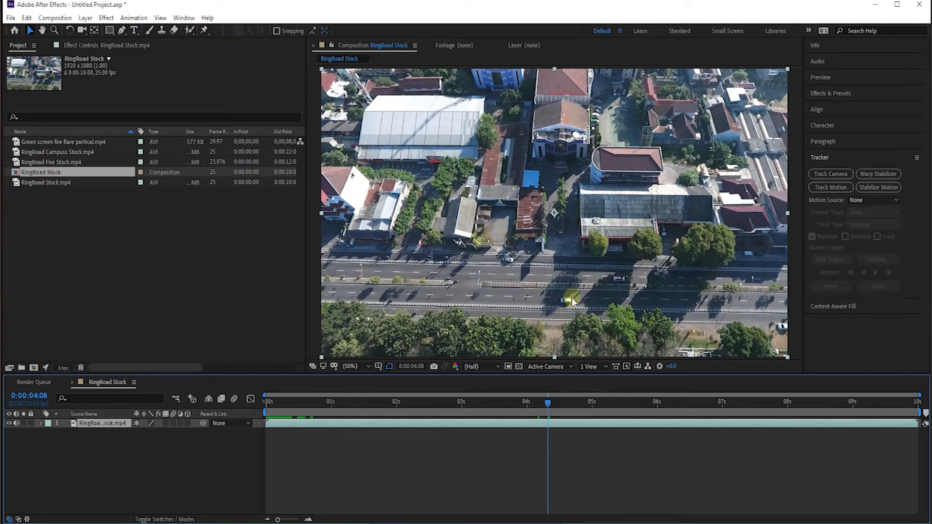
{"action": "left_click_drag", "start_coordinate": [548, 402], "coordinate": [242, 426]}
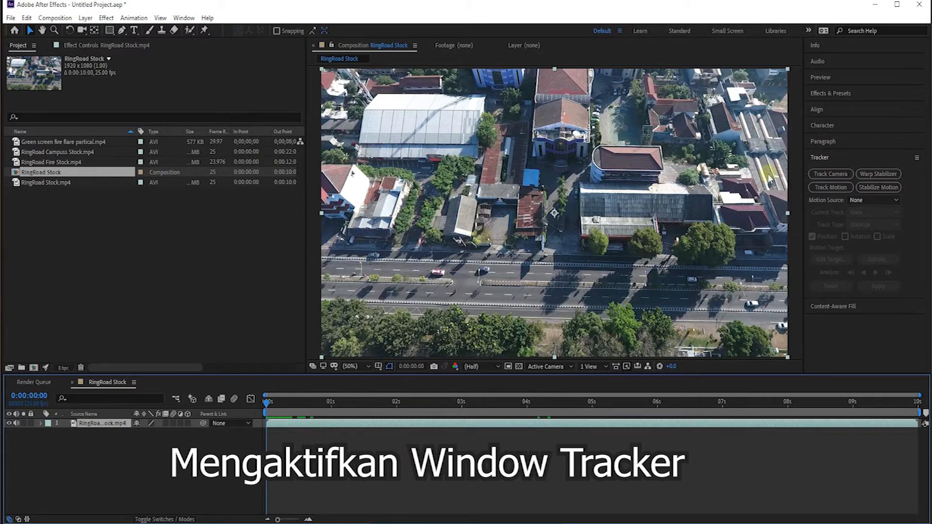
Step: Check that the Tracker panel is enabled in the workspace and leave its controls expanded
{"action": "left_click", "coordinate": [184, 19]}
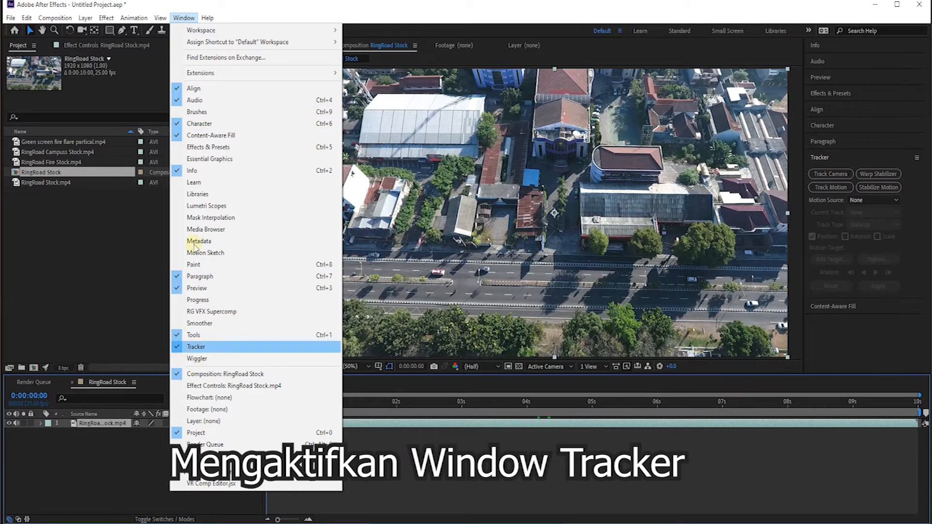
{"action": "left_click", "coordinate": [190, 17]}
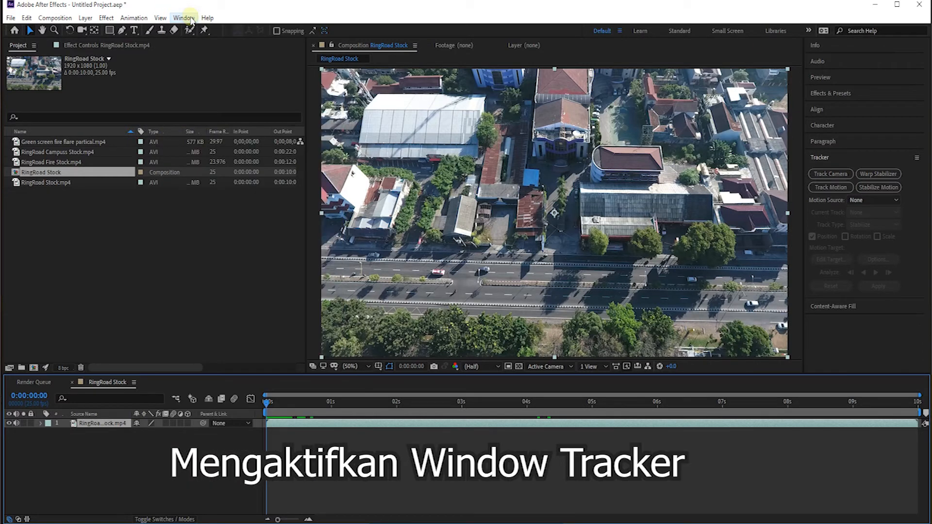
{"action": "left_click", "coordinate": [852, 158]}
{"action": "left_click", "coordinate": [825, 141]}
{"action": "left_click", "coordinate": [825, 141]}
{"action": "left_click", "coordinate": [823, 124]}
{"action": "left_click", "coordinate": [826, 110]}
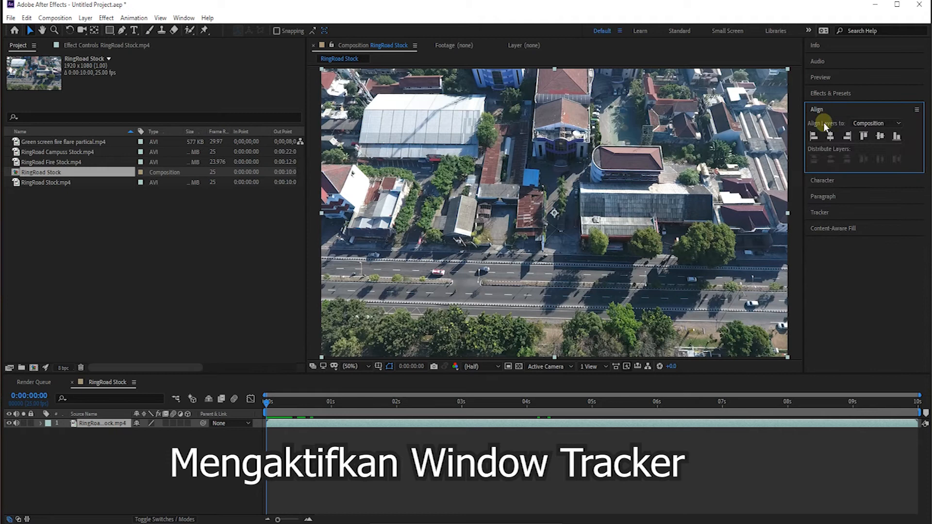
{"action": "left_click", "coordinate": [820, 212]}
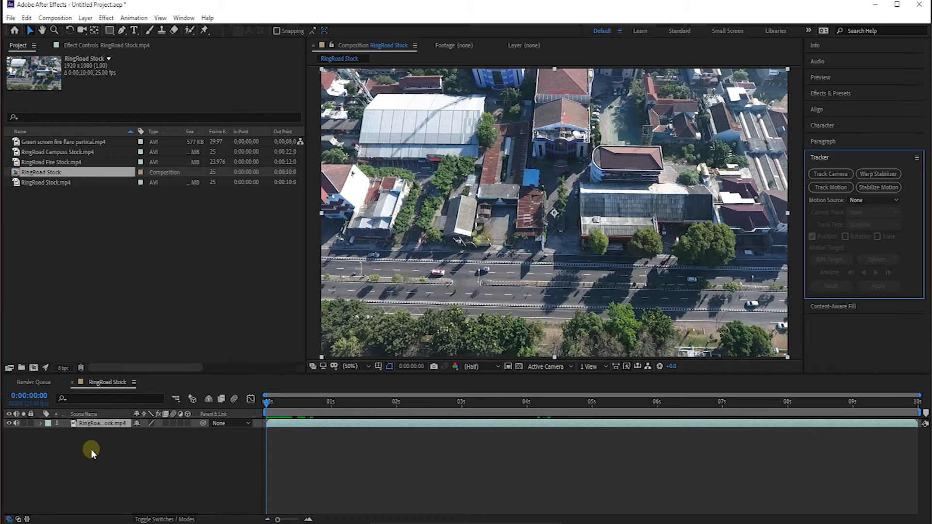
Step: Add a null object to the RingRoad Stock composition and place it over the large white-roofed building
{"action": "right_click", "coordinate": [135, 442]}
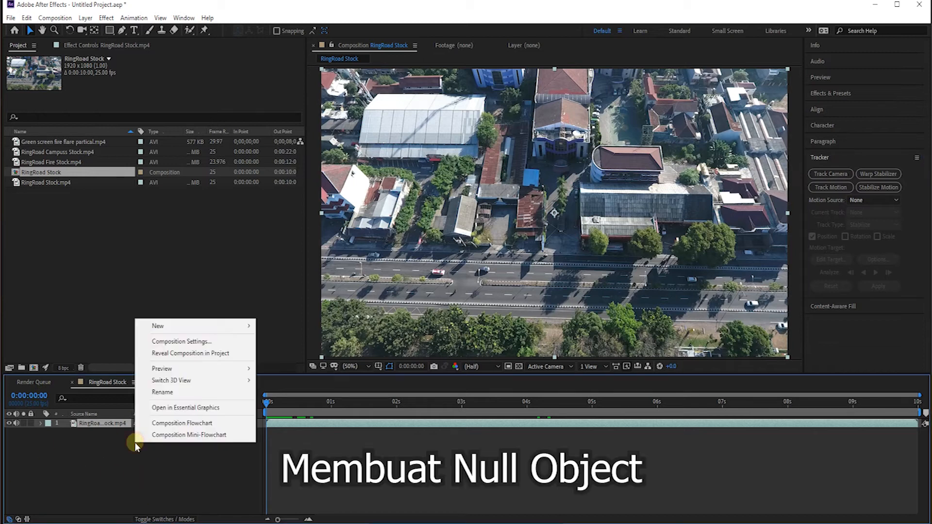
{"action": "mouse_move", "coordinate": [209, 325]}
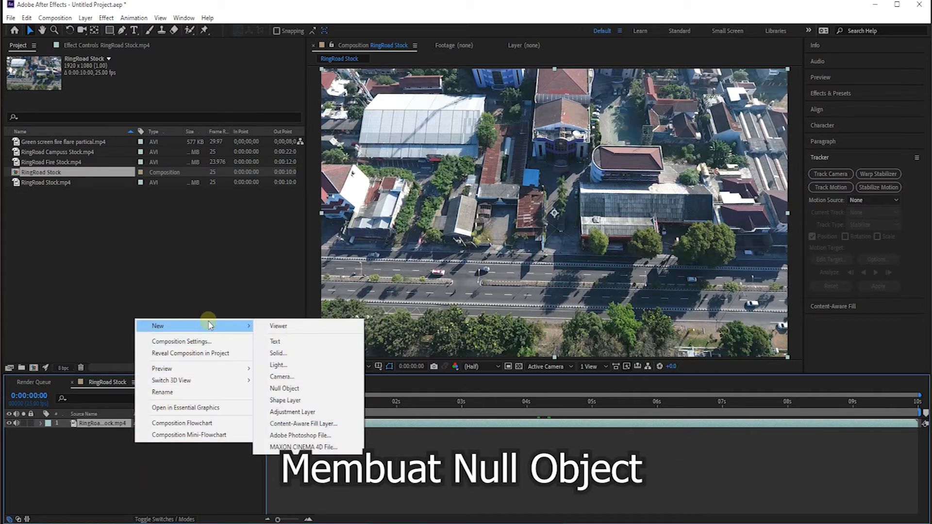
{"action": "left_click", "coordinate": [307, 389]}
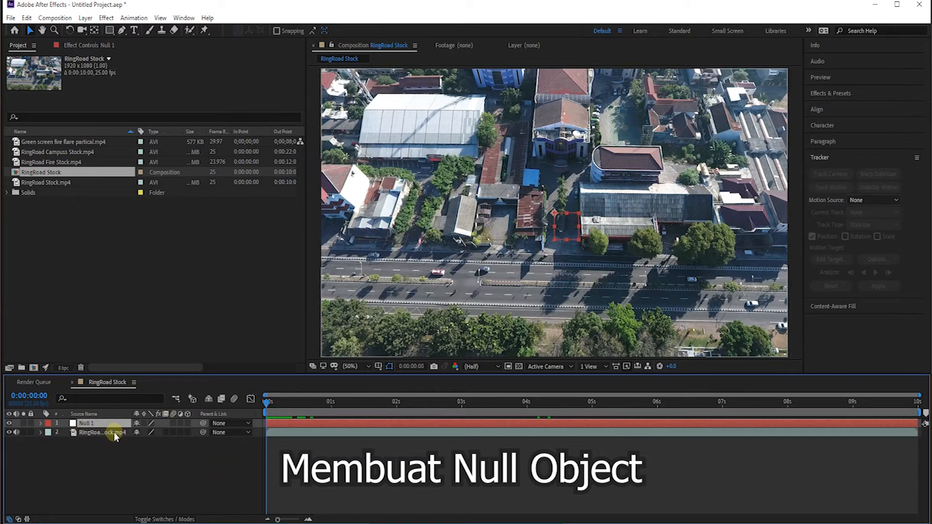
{"action": "left_click_drag", "start_coordinate": [566, 228], "coordinate": [417, 128]}
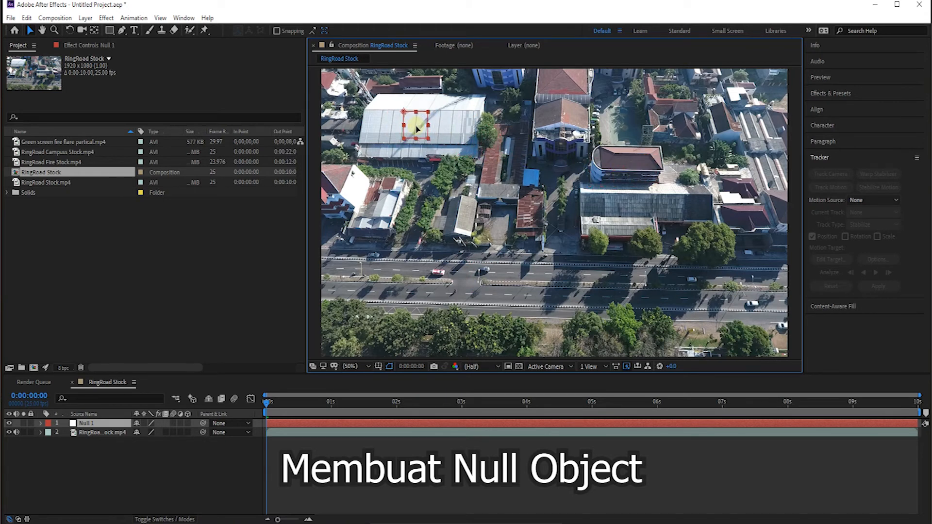
Step: Shrink the null object and move it onto the road beside the white car near the frame's lower-right corner
{"action": "key", "text": "Return"}
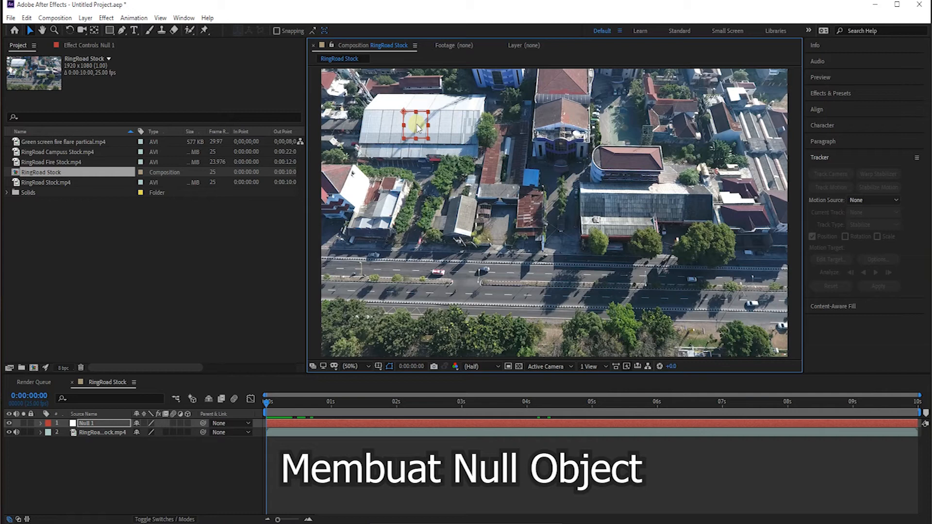
{"action": "left_click_drag", "start_coordinate": [429, 141], "coordinate": [752, 322]}
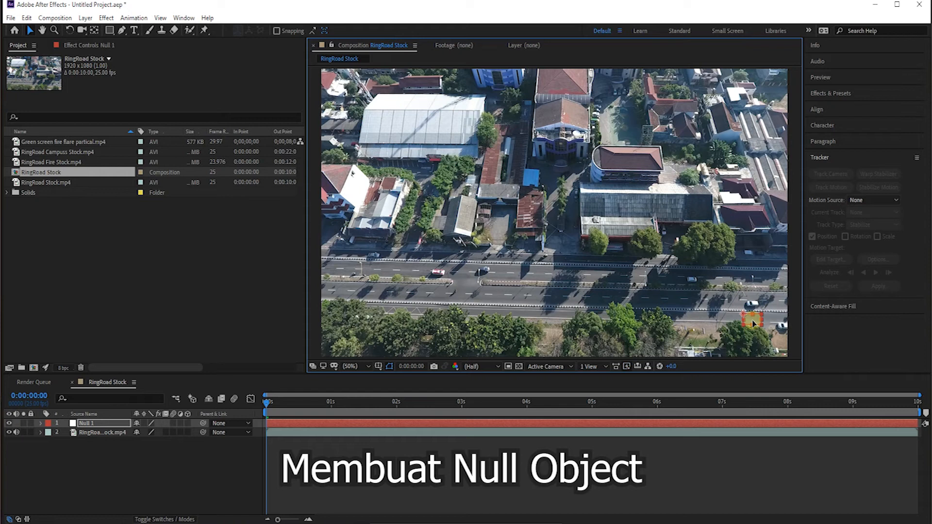
{"action": "mouse_move", "coordinate": [753, 322]}
{"action": "left_mouse_down"}
{"action": "mouse_move", "coordinate": [761, 281]}
{"action": "mouse_move", "coordinate": [767, 325]}
{"action": "mouse_move", "coordinate": [767, 312]}
{"action": "left_mouse_up"}
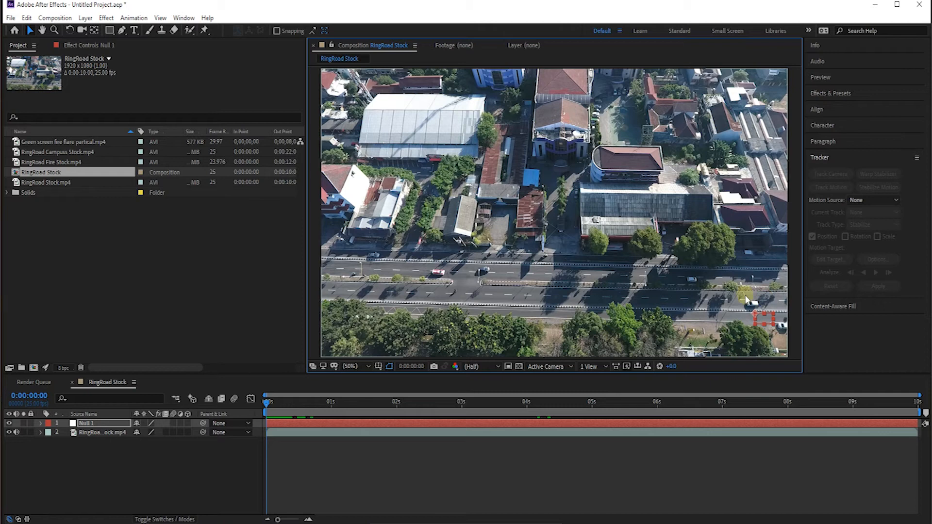
Step: Start Track Motion on the RingRoad Stock.mp4 layer
{"action": "left_click", "coordinate": [86, 432]}
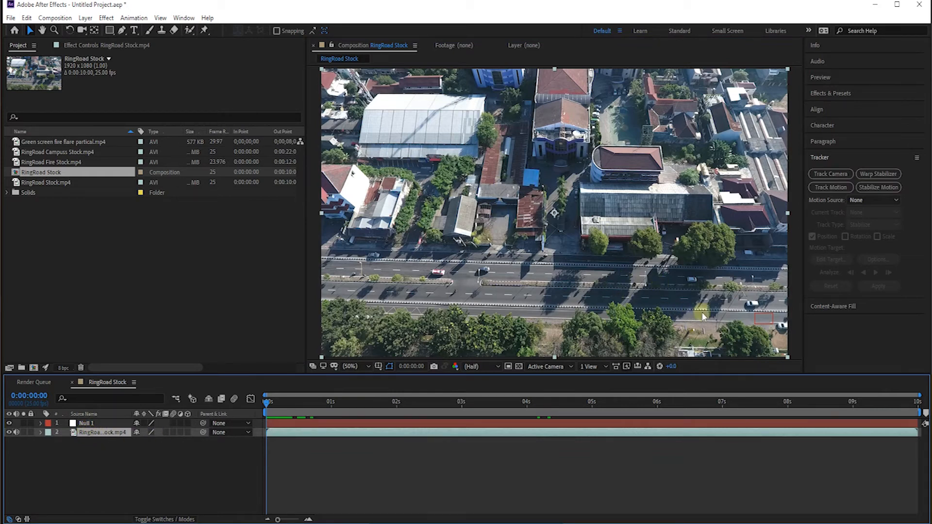
{"action": "left_click", "coordinate": [834, 189]}
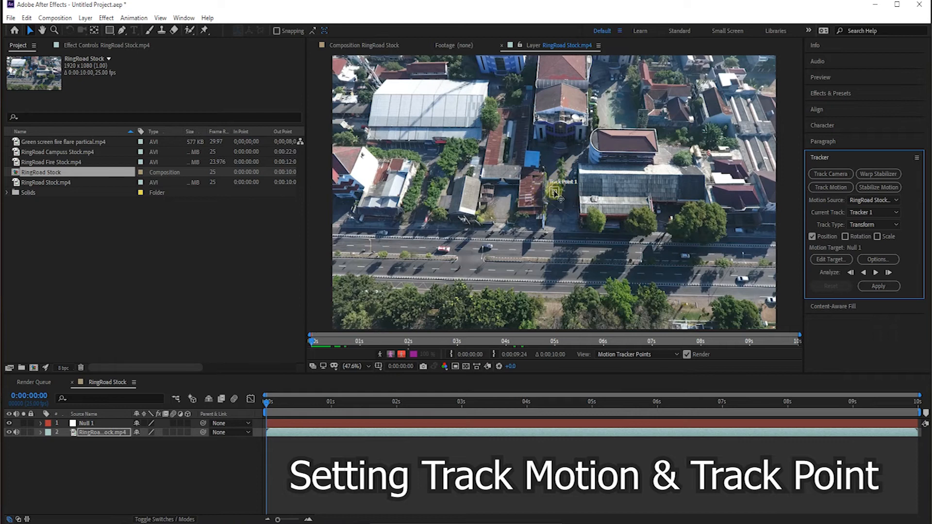
Step: Place the track point on the white car at the frame's lower right and fit its feature and search regions tightly around the car
{"action": "left_click_drag", "start_coordinate": [558, 195], "coordinate": [752, 288]}
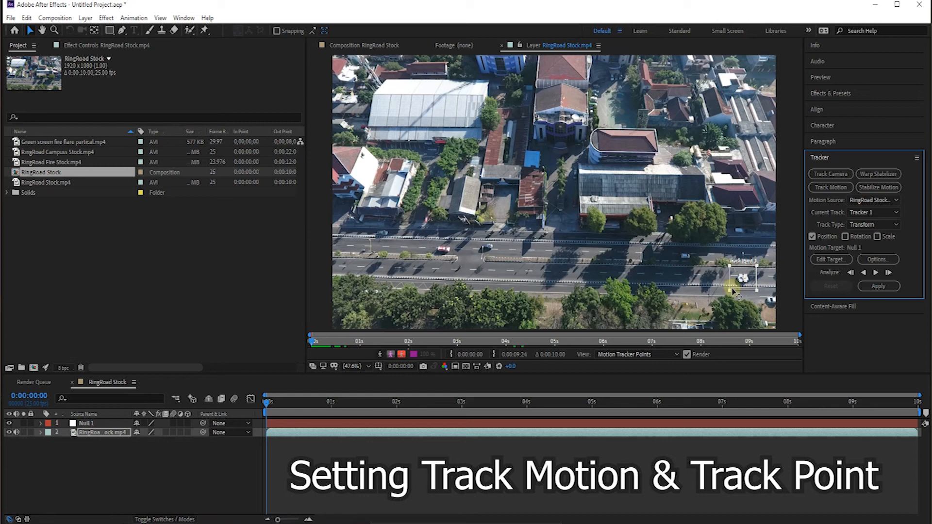
{"action": "left_click_drag", "start_coordinate": [730, 291], "coordinate": [740, 290]}
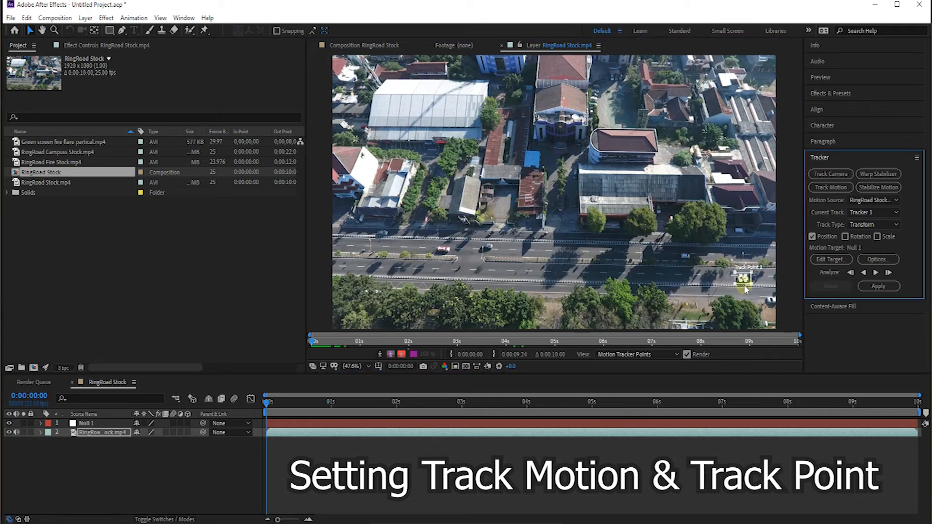
{"action": "scroll", "coordinate": [746, 280], "scroll_direction": "up", "scroll_amount": 4}
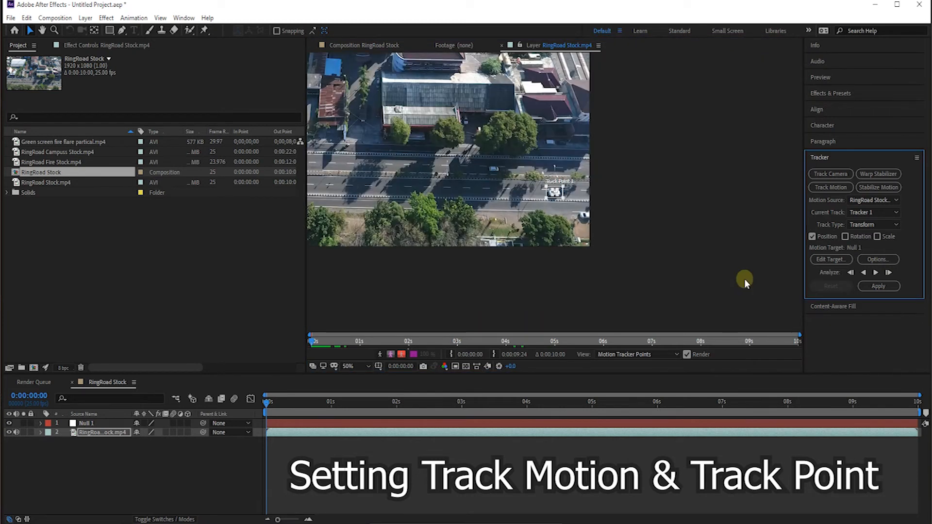
{"action": "scroll", "coordinate": [553, 194], "scroll_direction": "up", "scroll_amount": 2}
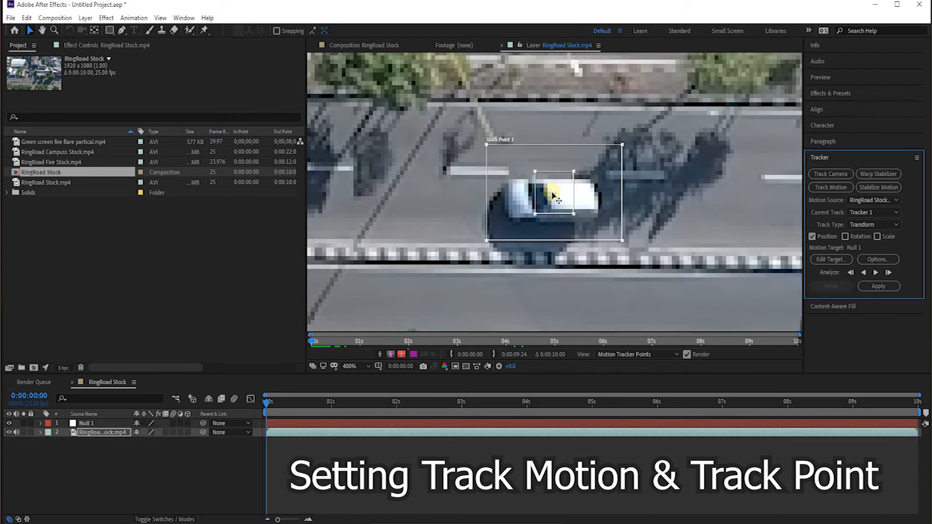
{"action": "scroll", "coordinate": [553, 195], "scroll_direction": "up", "scroll_amount": 2}
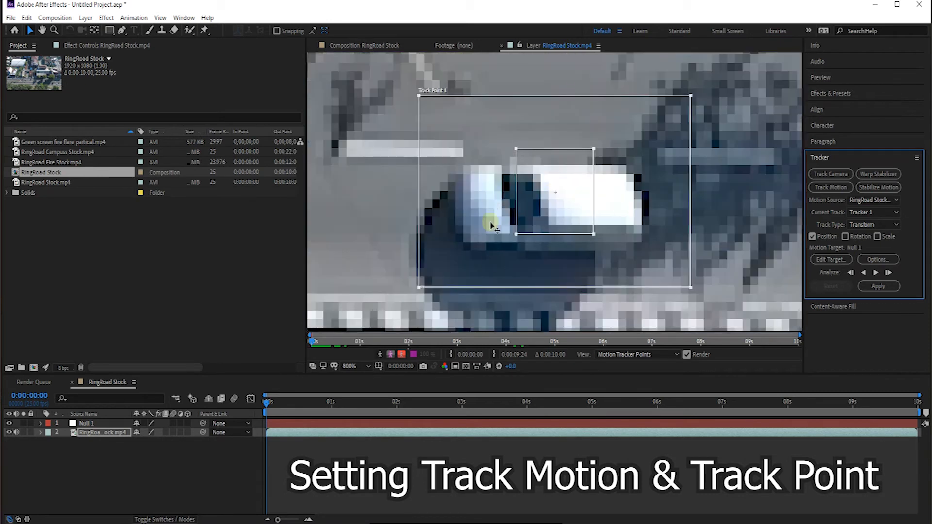
{"action": "left_click_drag", "start_coordinate": [567, 213], "coordinate": [555, 224]}
{"action": "left_click_drag", "start_coordinate": [505, 245], "coordinate": [470, 239]}
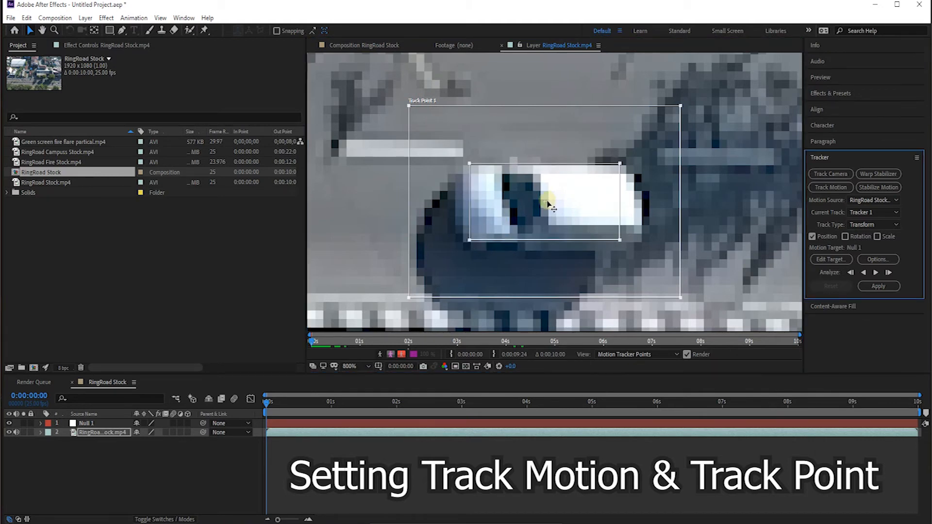
{"action": "left_click_drag", "start_coordinate": [680, 298], "coordinate": [649, 249]}
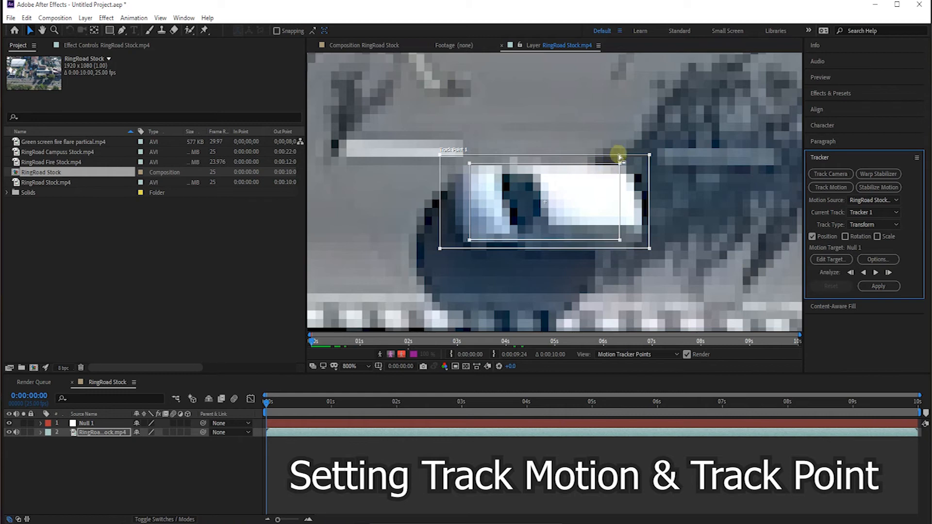
{"action": "left_click_drag", "start_coordinate": [620, 164], "coordinate": [629, 165]}
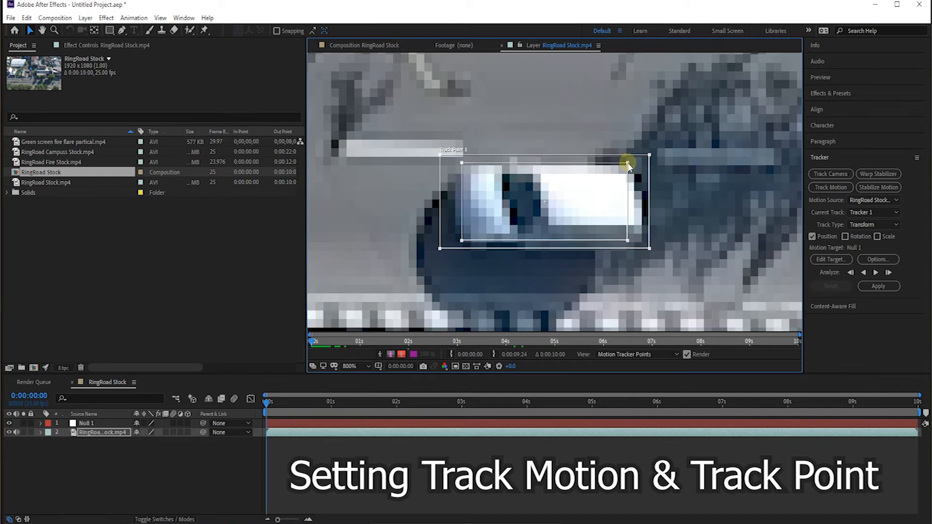
Step: Check that the tracker's motion target is the Null 1 layer, without changing it
{"action": "scroll", "coordinate": [658, 206], "scroll_direction": "down", "scroll_amount": 3}
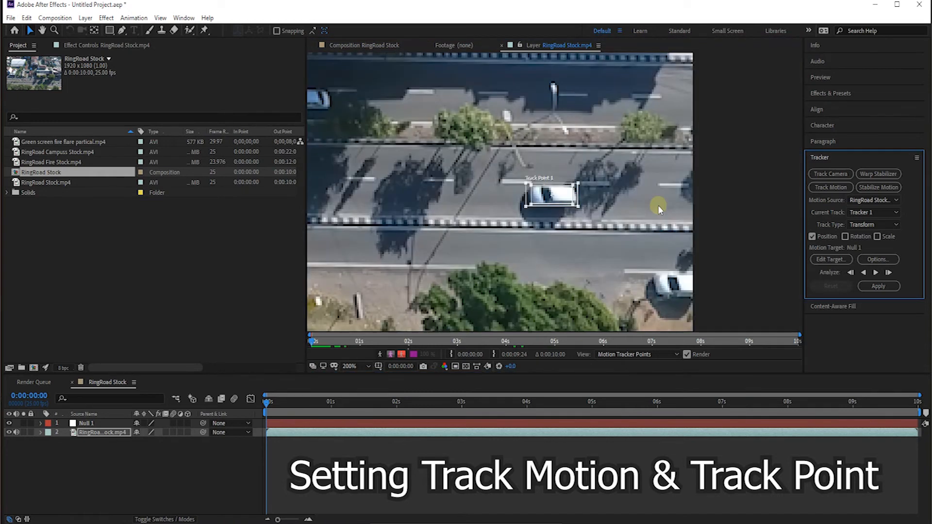
{"action": "scroll", "coordinate": [483, 184], "scroll_direction": "down", "scroll_amount": 4}
{"action": "scroll", "coordinate": [402, 164], "scroll_direction": "up", "scroll_amount": 2}
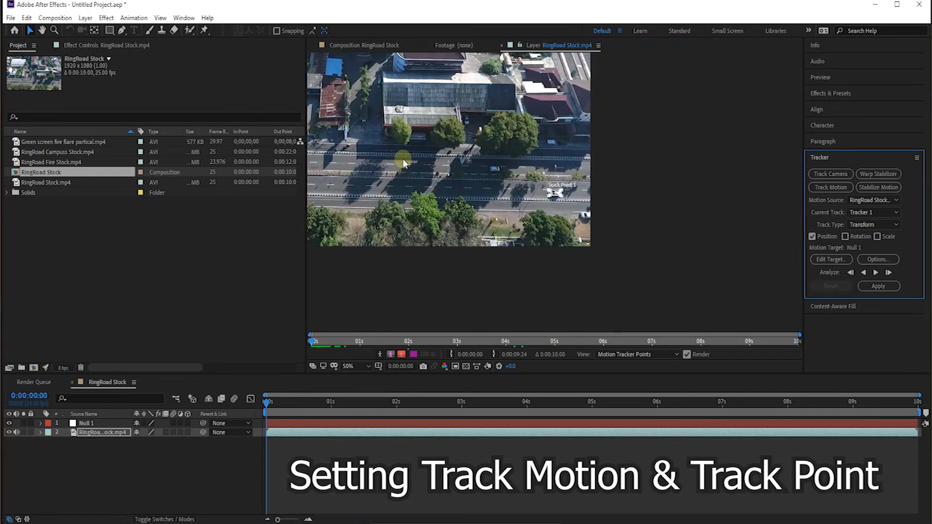
{"action": "left_click", "coordinate": [368, 368]}
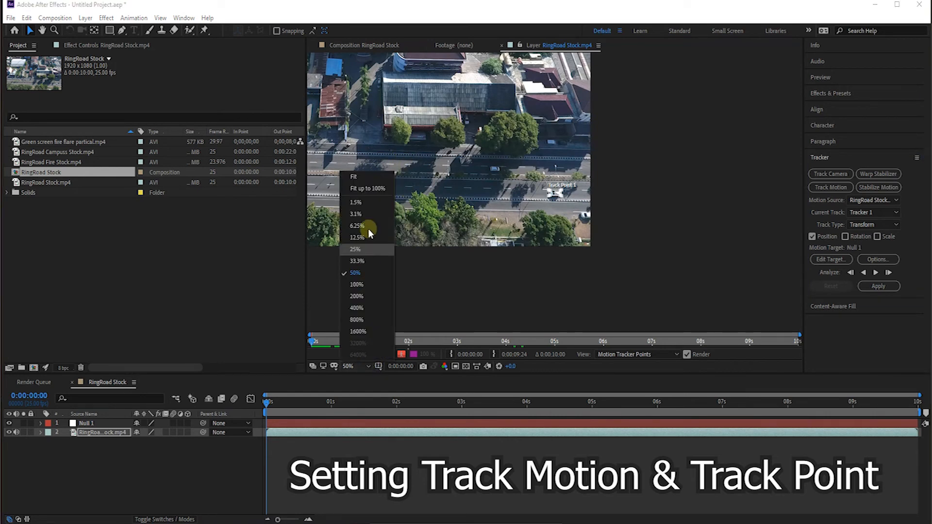
{"action": "left_click", "coordinate": [367, 189]}
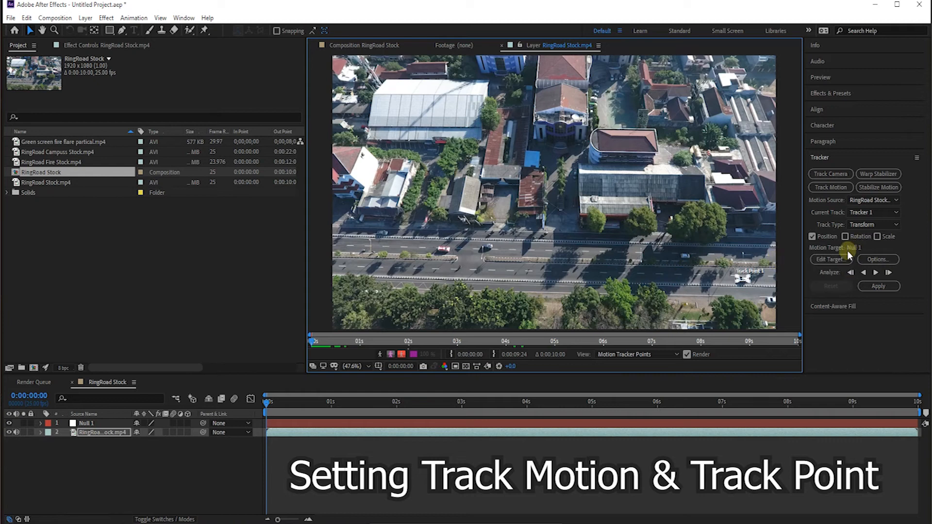
{"action": "left_click", "coordinate": [823, 260]}
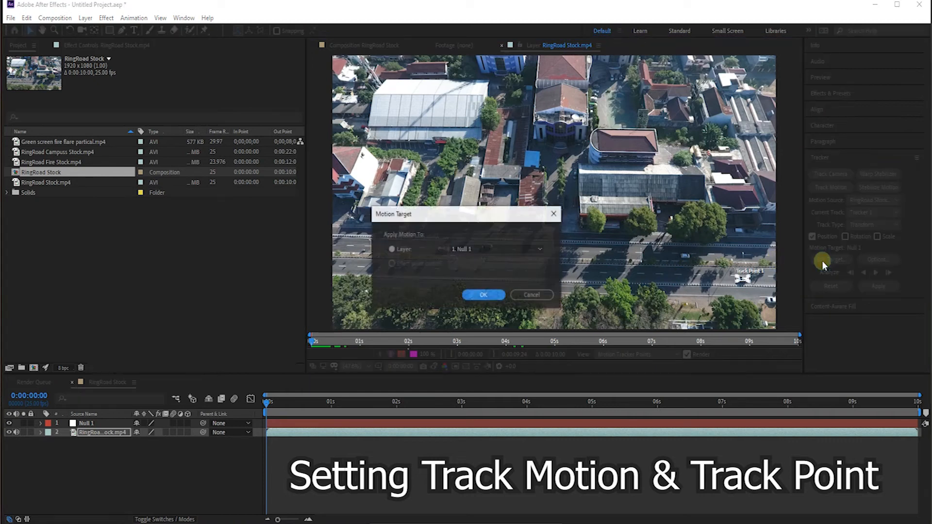
{"action": "left_click", "coordinate": [535, 248]}
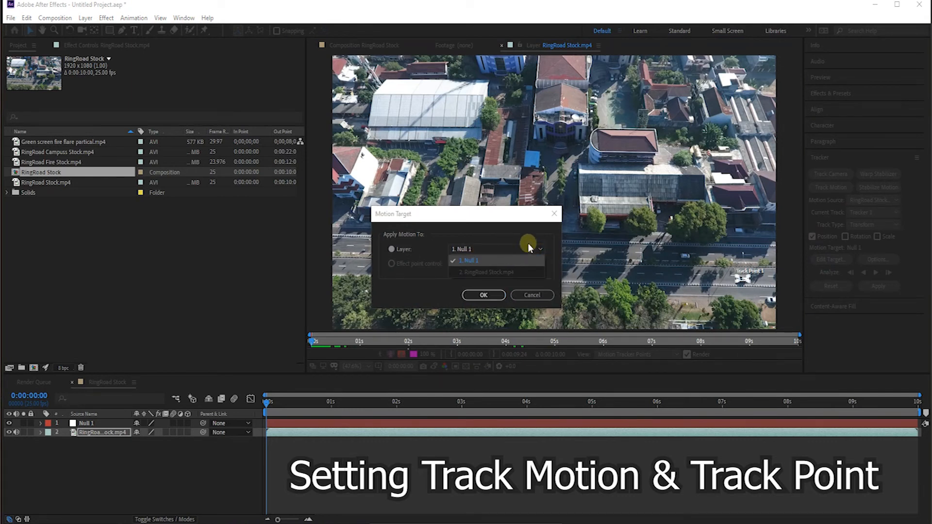
{"action": "left_click", "coordinate": [537, 296]}
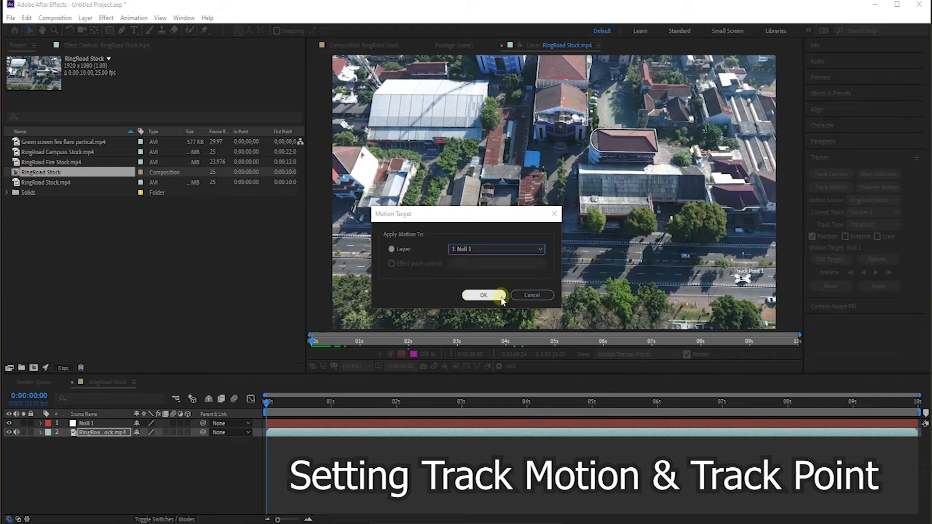
{"action": "left_click", "coordinate": [533, 295]}
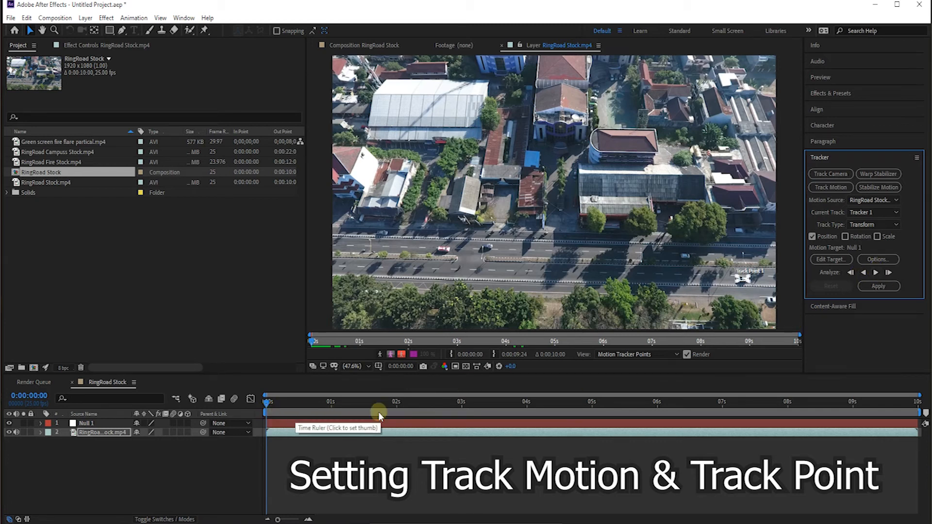
Step: Try analyzing the car's motion forward, stop partway, and reset the tracker with the time back at 0:00:00:00
{"action": "left_click", "coordinate": [876, 273]}
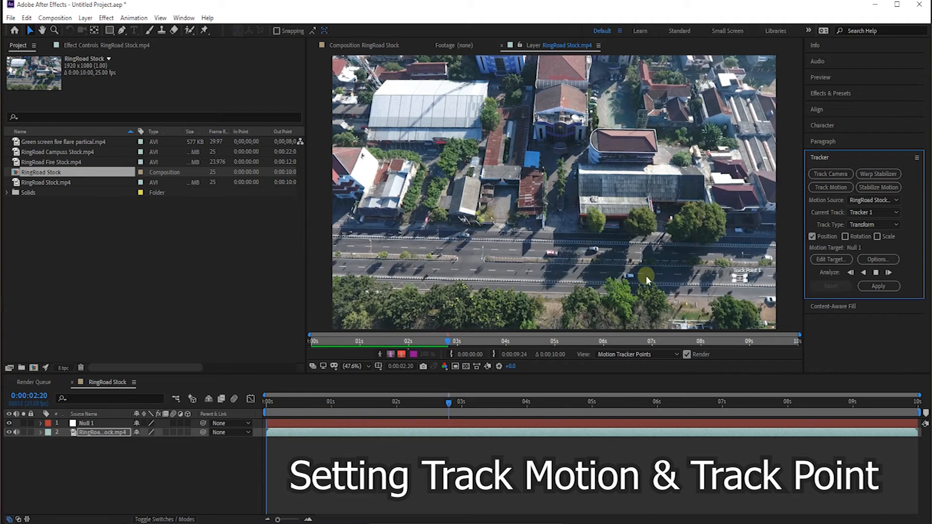
{"action": "left_click", "coordinate": [875, 273]}
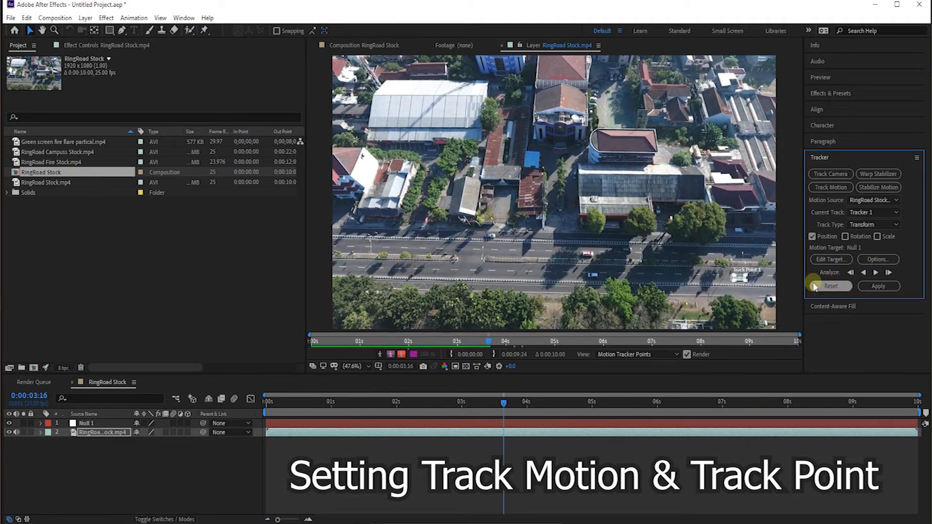
{"action": "left_click", "coordinate": [830, 287]}
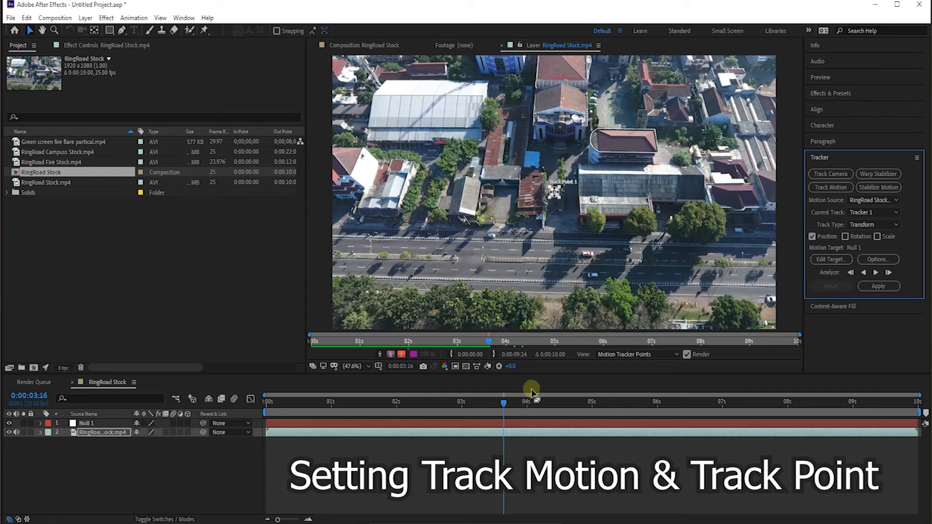
{"action": "left_click_drag", "start_coordinate": [497, 398], "coordinate": [229, 391]}
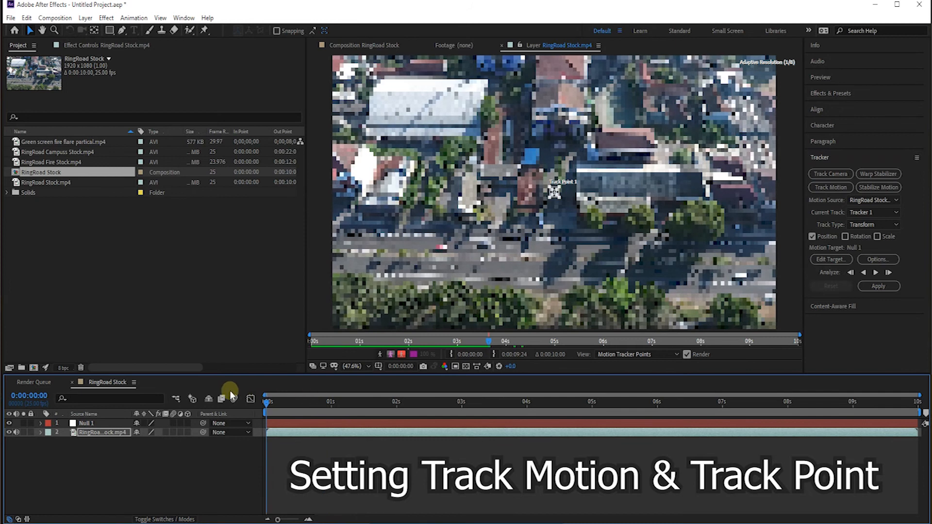
Step: Place the track point on the white car, with a feature region about 63 × 40 px and a search region about 86 × 49 px
{"action": "left_click_drag", "start_coordinate": [558, 197], "coordinate": [738, 286]}
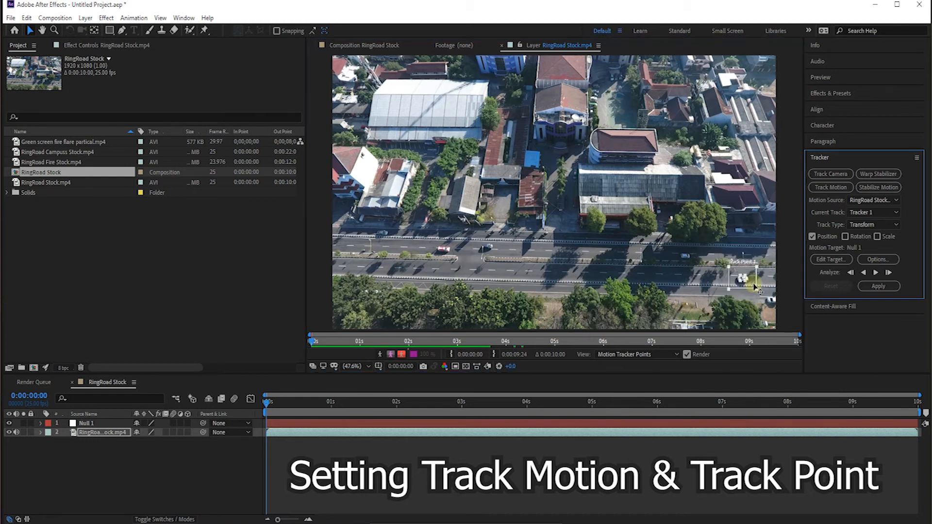
{"action": "scroll", "coordinate": [743, 279], "scroll_direction": "up", "scroll_amount": 1}
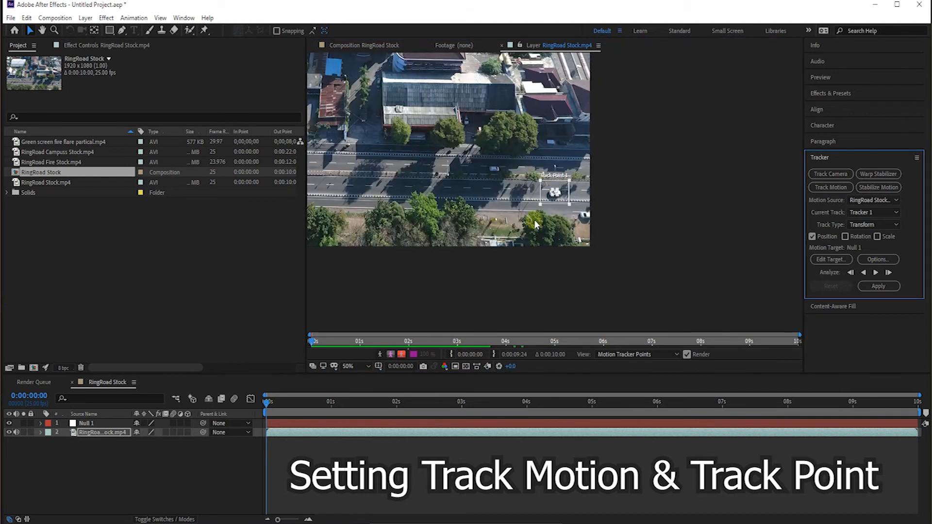
{"action": "scroll", "coordinate": [536, 222], "scroll_direction": "up", "scroll_amount": 4}
{"action": "mouse_move", "coordinate": [543, 203]}
{"action": "left_mouse_down"}
{"action": "mouse_move", "coordinate": [525, 208]}
{"action": "mouse_move", "coordinate": [561, 199]}
{"action": "left_mouse_up"}
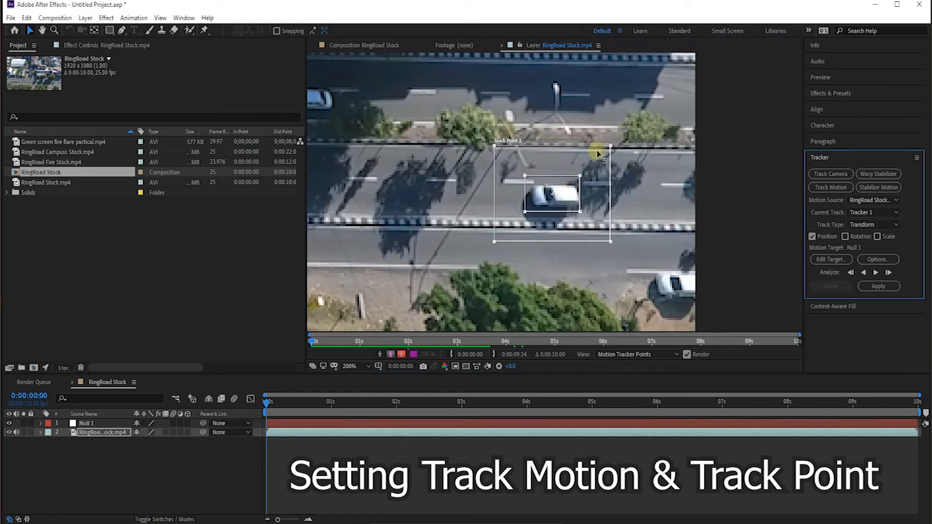
{"action": "left_click_drag", "start_coordinate": [609, 146], "coordinate": [584, 174]}
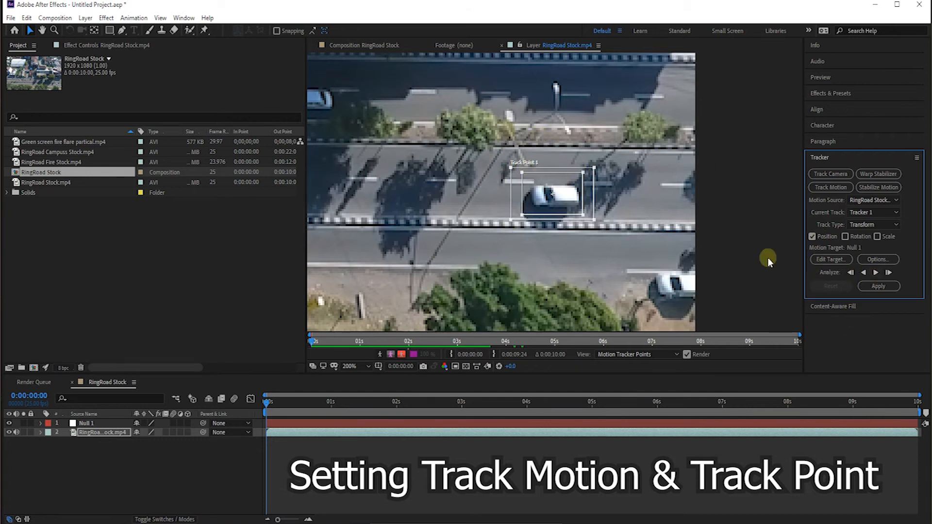
Step: Analyze the car's motion forward from the first frame to the end of the clip at 0:00:09:24
{"action": "left_click", "coordinate": [367, 367]}
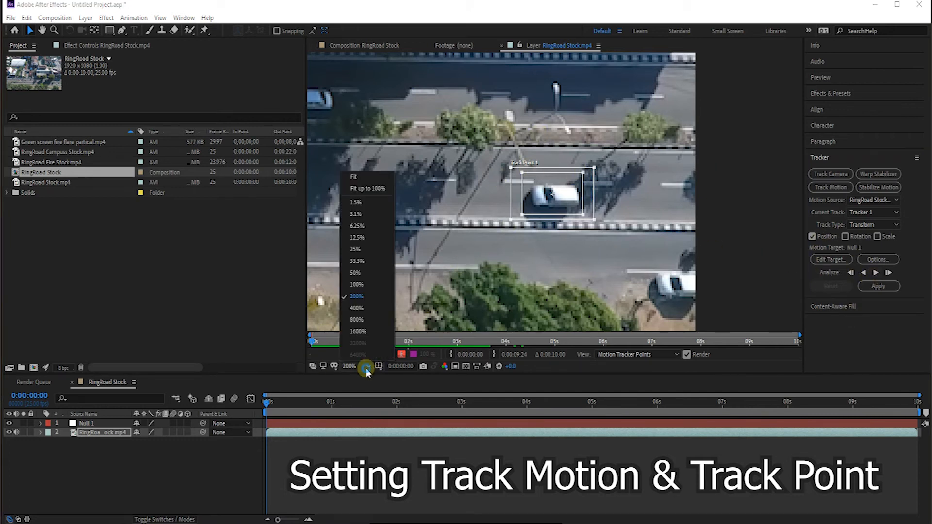
{"action": "left_click", "coordinate": [365, 189]}
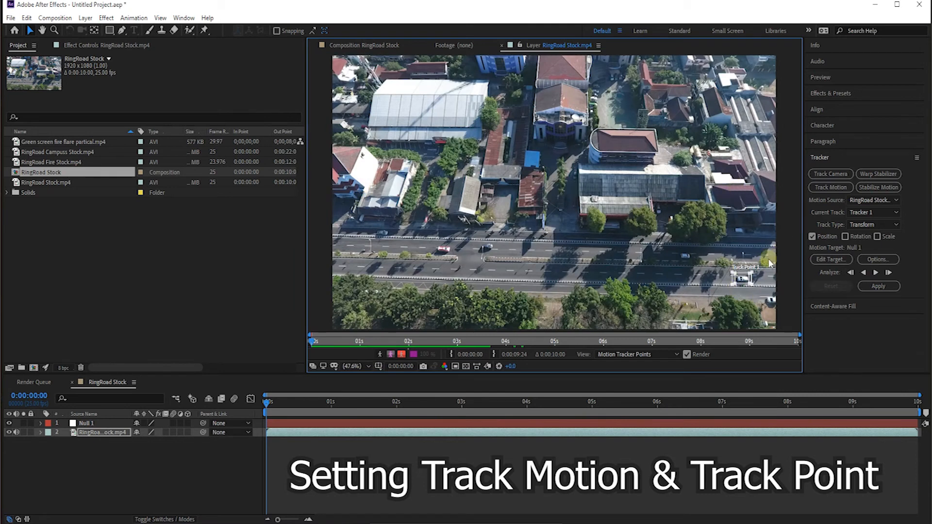
{"action": "left_click", "coordinate": [877, 274]}
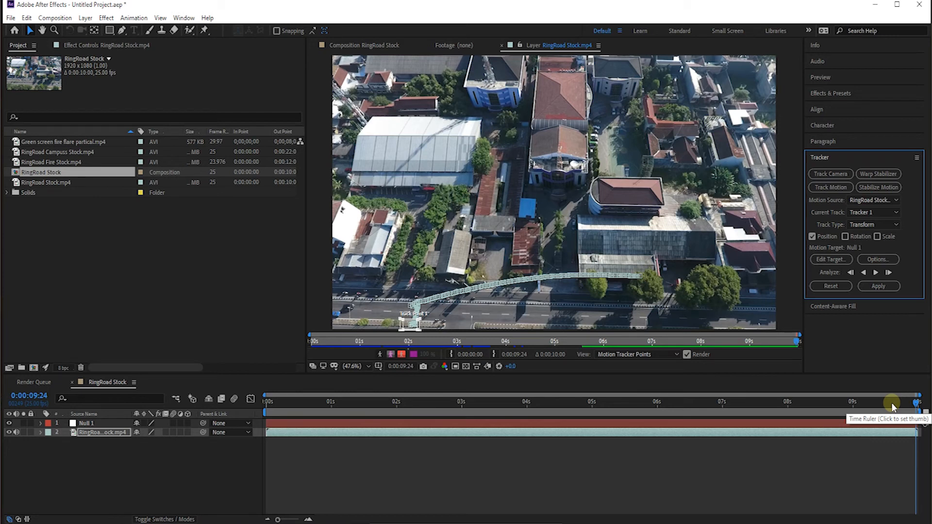
Step: Apply the tracking data to Null 1 in the X and Y dimensions, and collapse the footage layer's tracker properties
{"action": "left_click", "coordinate": [880, 286]}
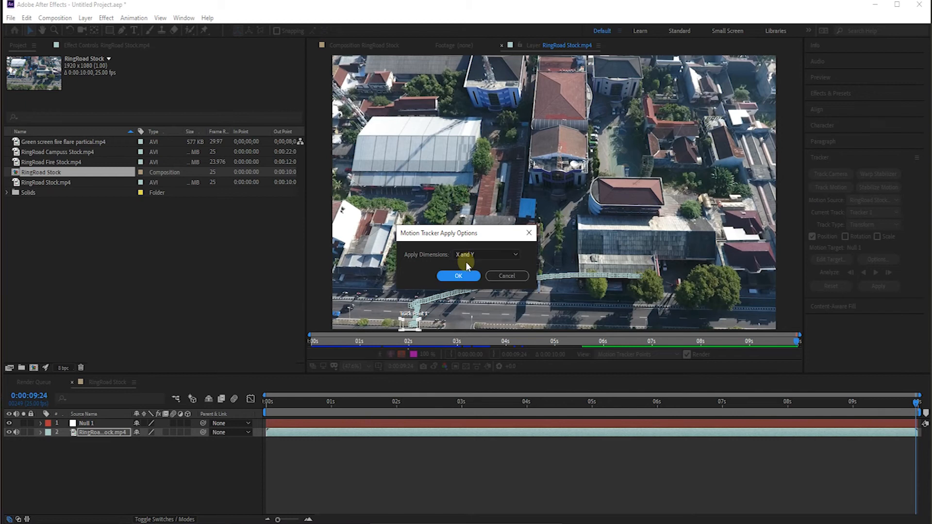
{"action": "left_click", "coordinate": [460, 274]}
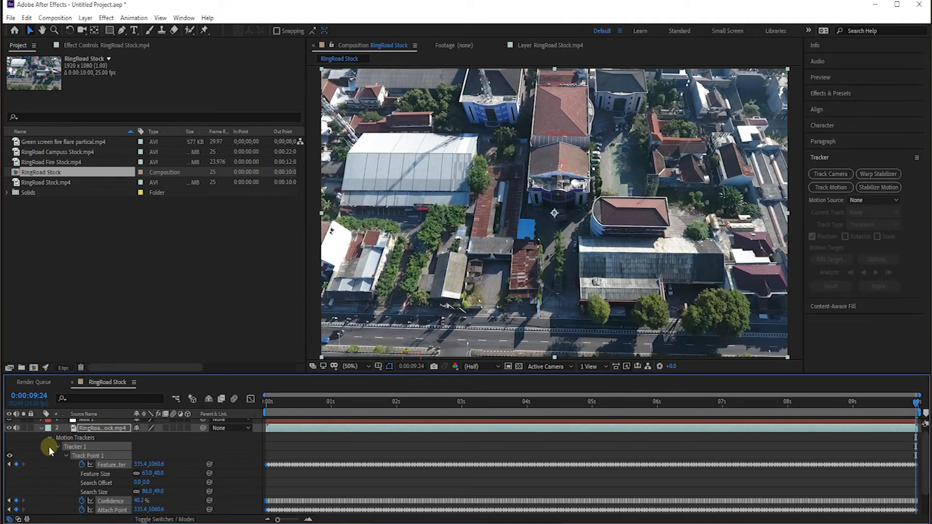
{"action": "left_click", "coordinate": [42, 428]}
{"action": "left_click", "coordinate": [60, 470]}
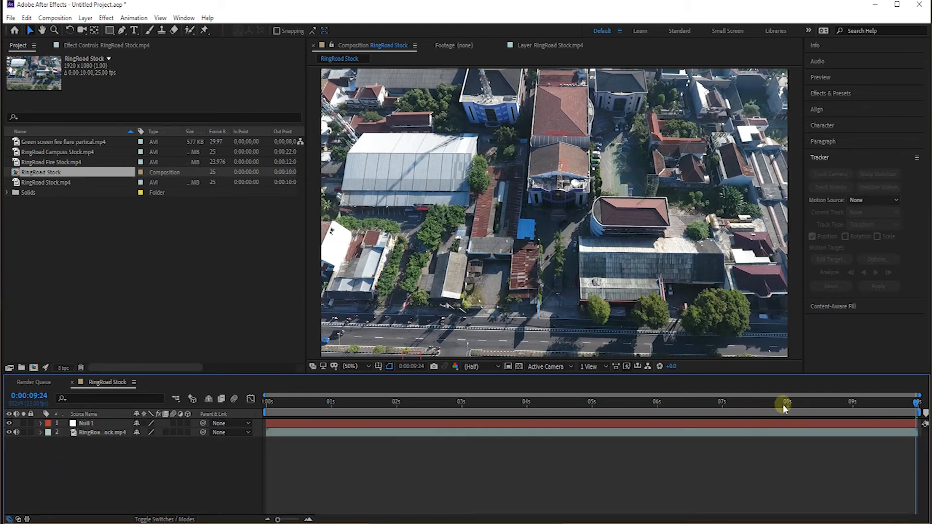
Step: Return the time to 0:00:00:00 and preview the composition from the first frame
{"action": "left_click_drag", "start_coordinate": [287, 406], "coordinate": [265, 410]}
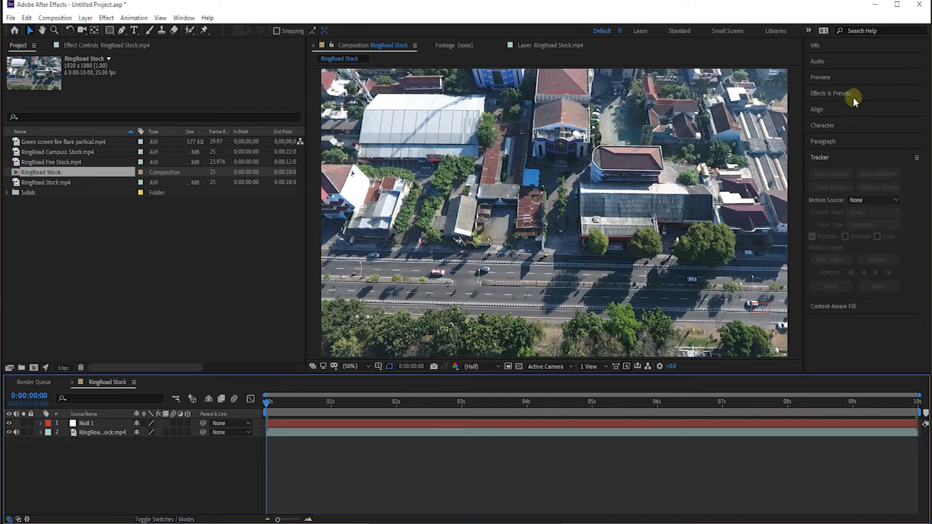
{"action": "left_click", "coordinate": [841, 76]}
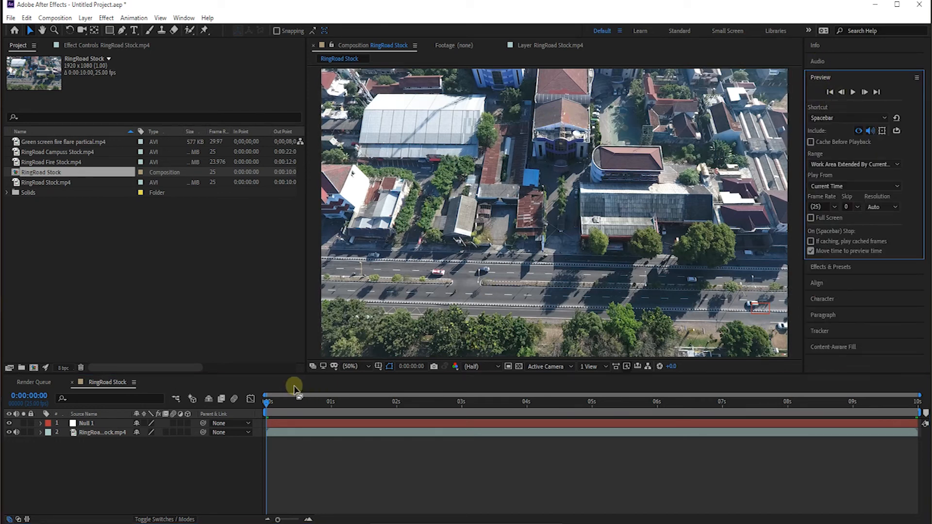
{"action": "left_click", "coordinate": [263, 403]}
{"action": "key", "text": "space"}
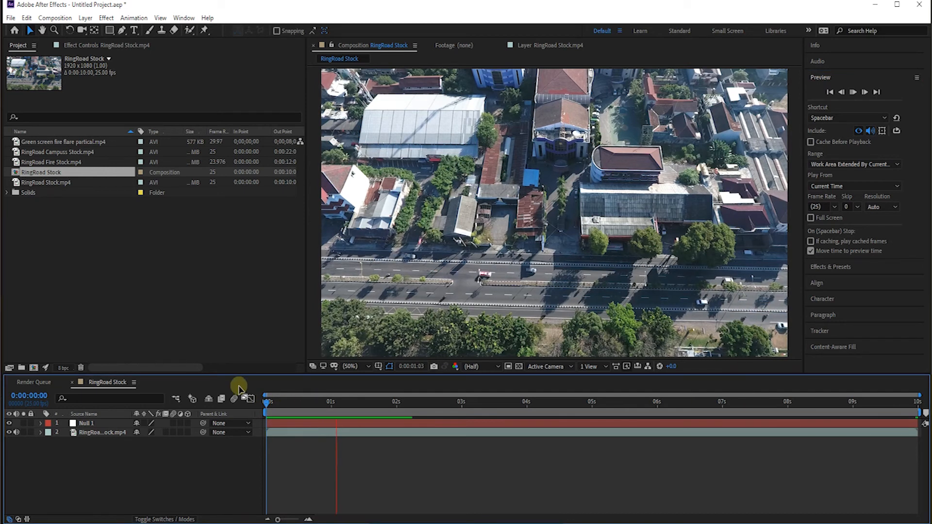
Step: End the work area at 0:00:07:21, fit the timeline's visible range to it, and return the time to 0:00:00:00
{"action": "left_click_drag", "start_coordinate": [331, 402], "coordinate": [777, 443]}
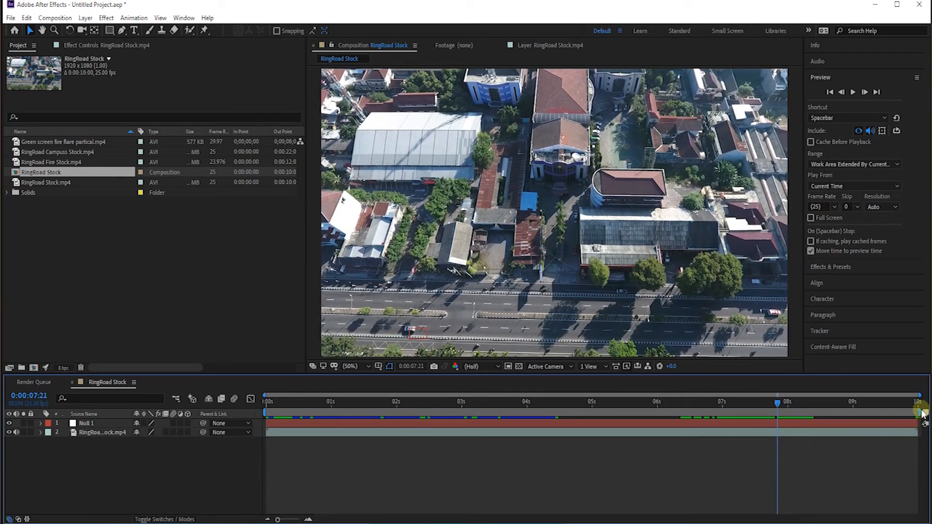
{"action": "left_click_drag", "start_coordinate": [916, 412], "coordinate": [777, 417]}
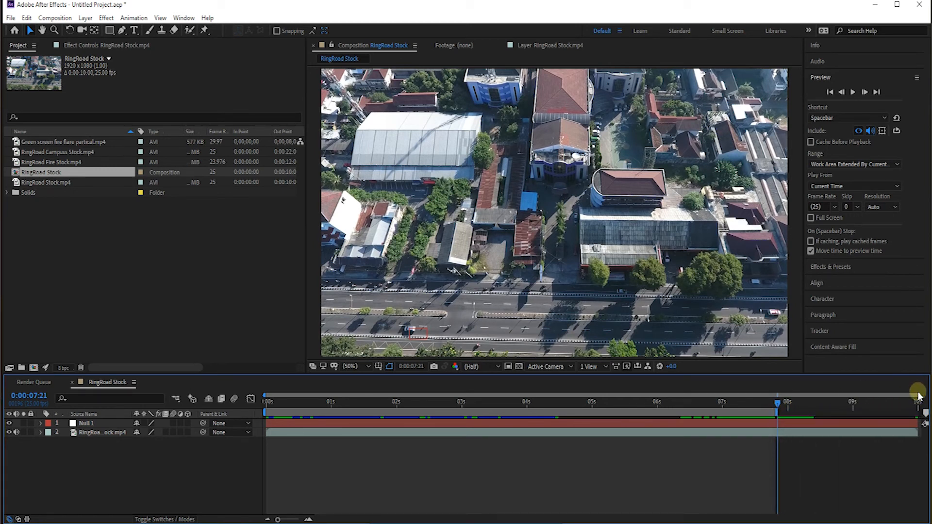
{"action": "left_click_drag", "start_coordinate": [920, 396], "coordinate": [783, 403]}
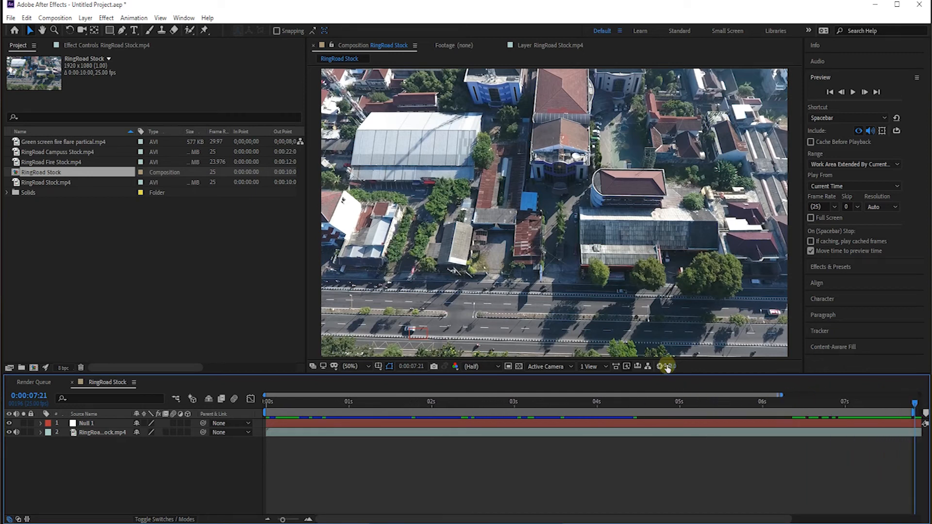
{"action": "left_click_drag", "start_coordinate": [916, 423], "coordinate": [219, 432]}
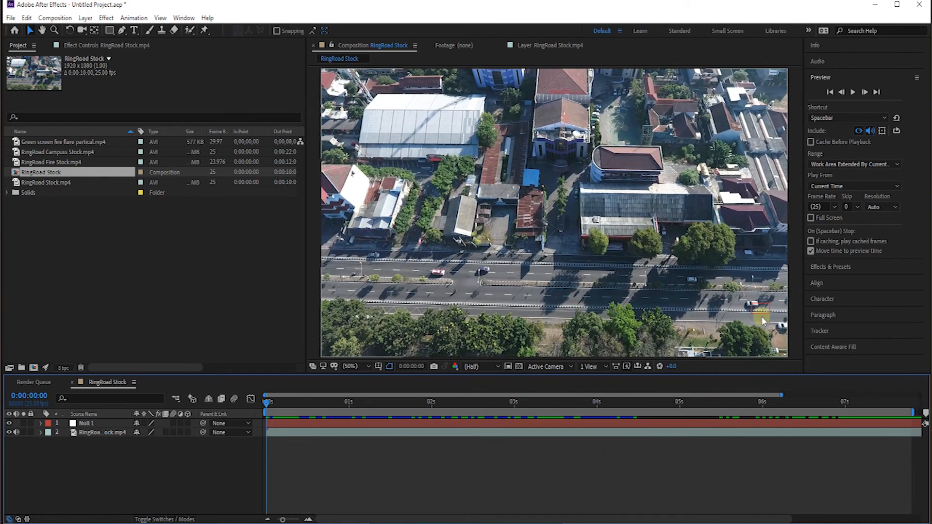
{"action": "left_click", "coordinate": [826, 78]}
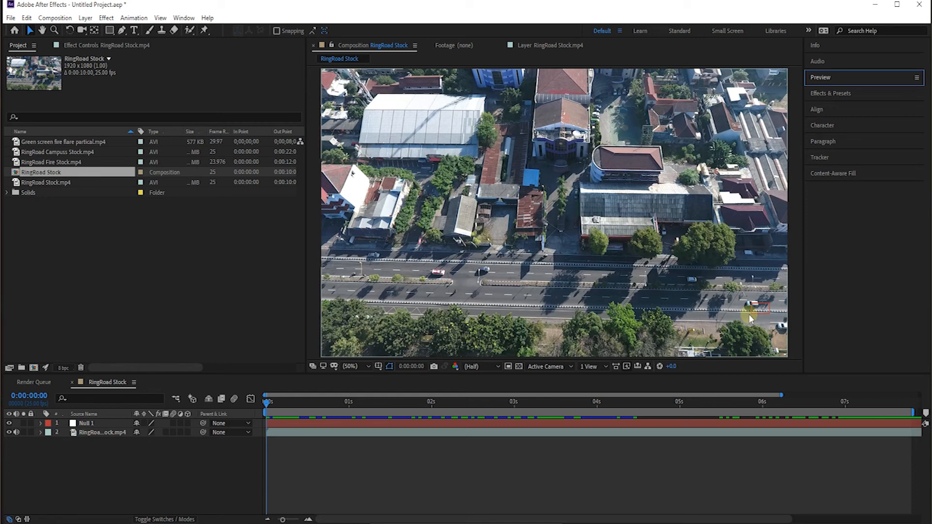
{"action": "left_click", "coordinate": [551, 315]}
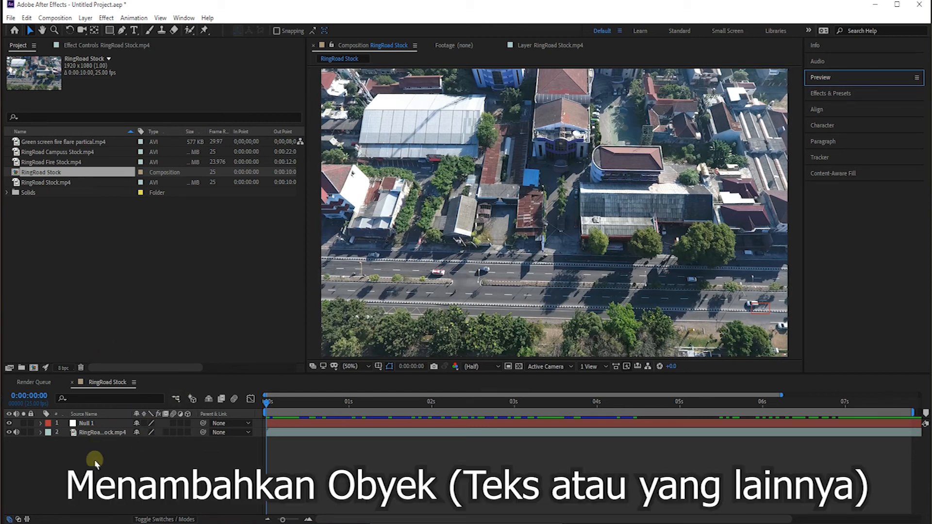
Step: Add a new text layer reading "MOBILKU" to the RingRoad Stock composition
{"action": "right_click", "coordinate": [90, 475]}
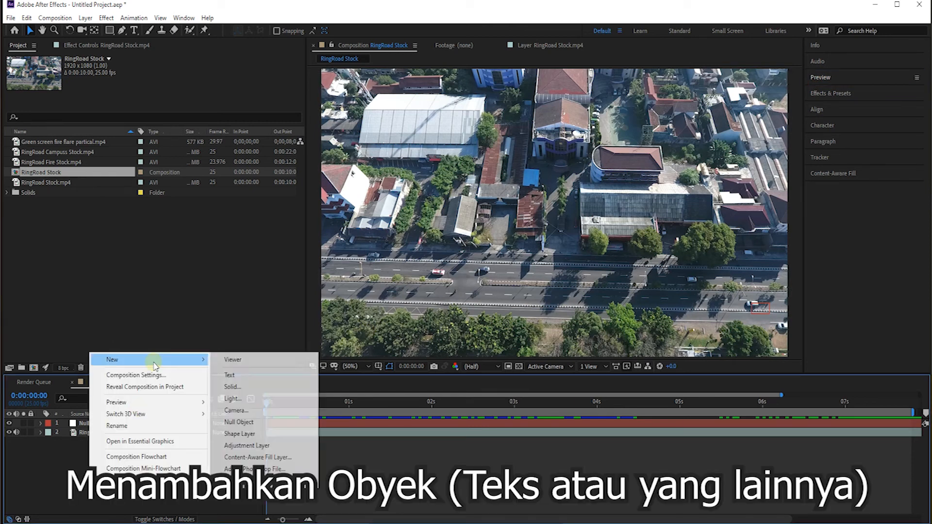
{"action": "right_click", "coordinate": [56, 468]}
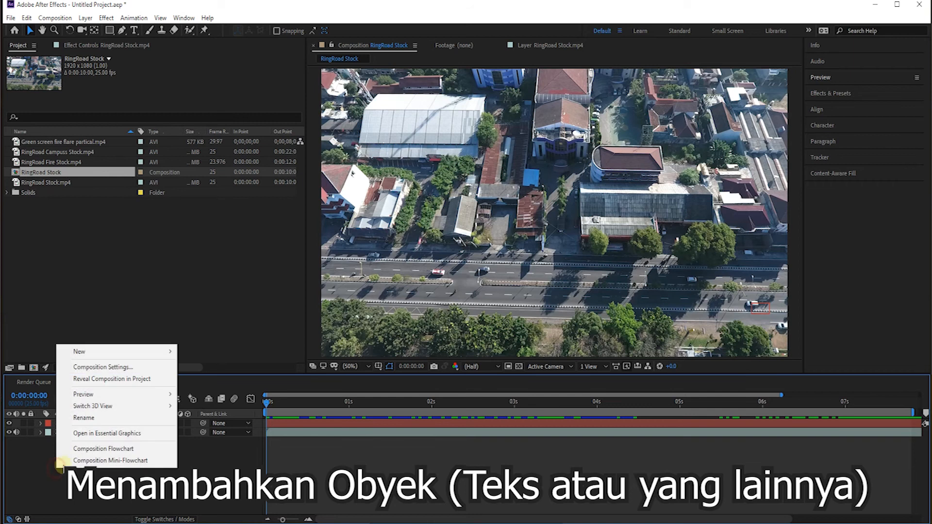
{"action": "mouse_move", "coordinate": [129, 354]}
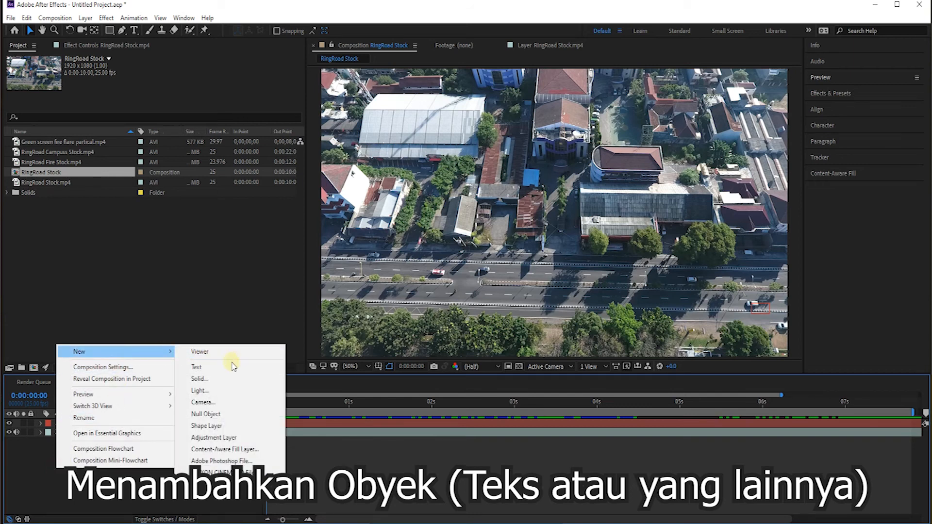
{"action": "left_click", "coordinate": [198, 368]}
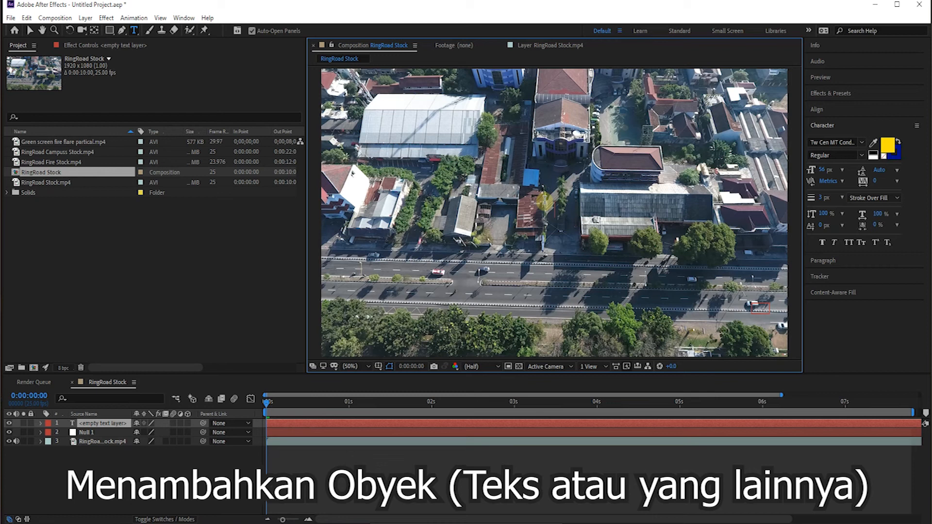
{"action": "type", "text": "M"}
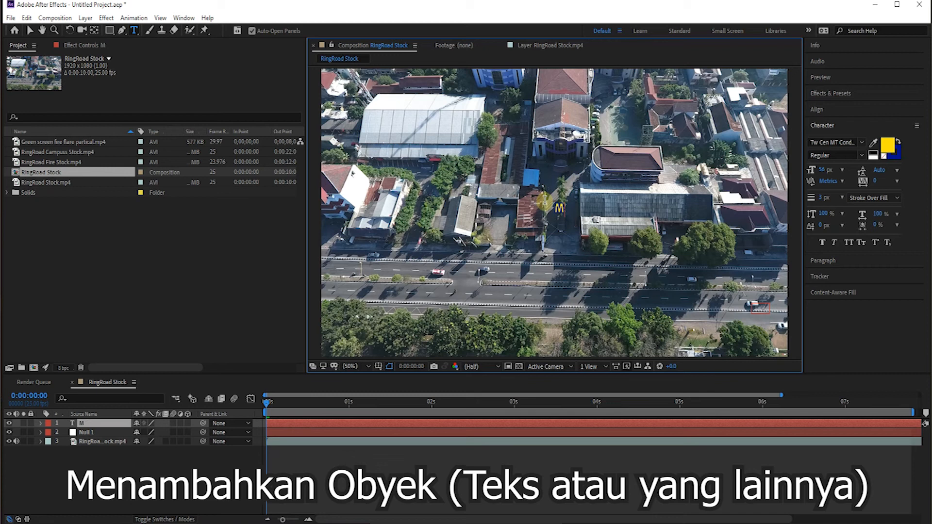
{"action": "type", "text": "O"}
{"action": "type", "text": "BILK"}
{"action": "type", "text": "IU"}
{"action": "key", "text": "BackSpace"}
{"action": "key", "text": "BackSpace"}
{"action": "type", "text": "U"}
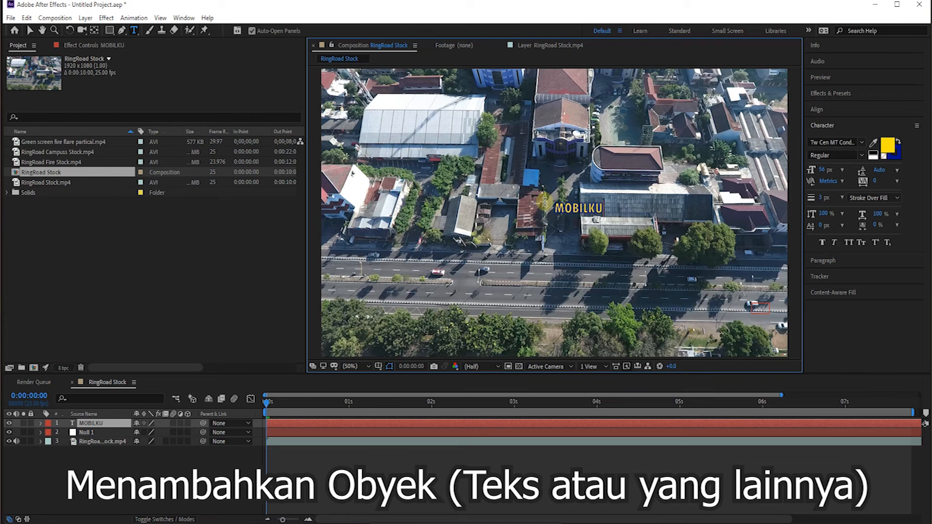
Step: Set the MOBILKU text to the Tw Cen MT Condensed Extra Bold font at 72 px
{"action": "left_click_drag", "start_coordinate": [559, 208], "coordinate": [607, 209]}
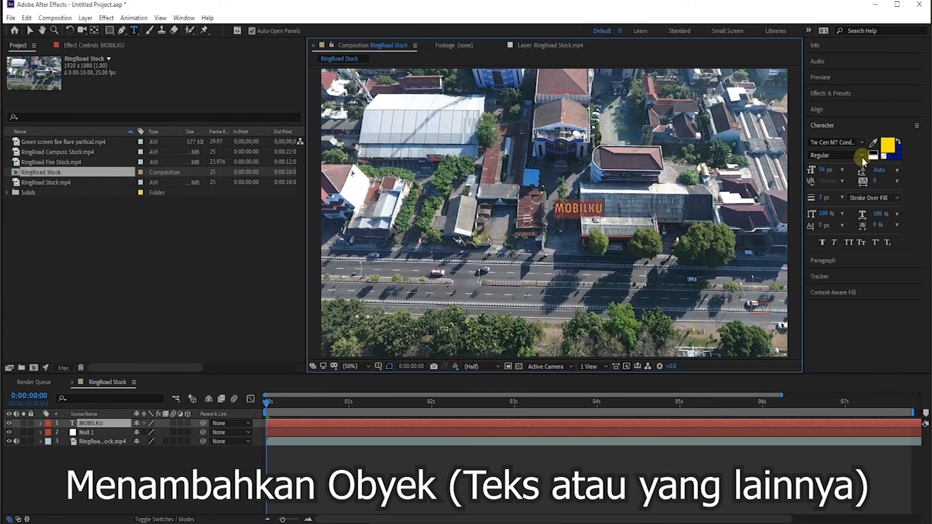
{"action": "left_click", "coordinate": [861, 144]}
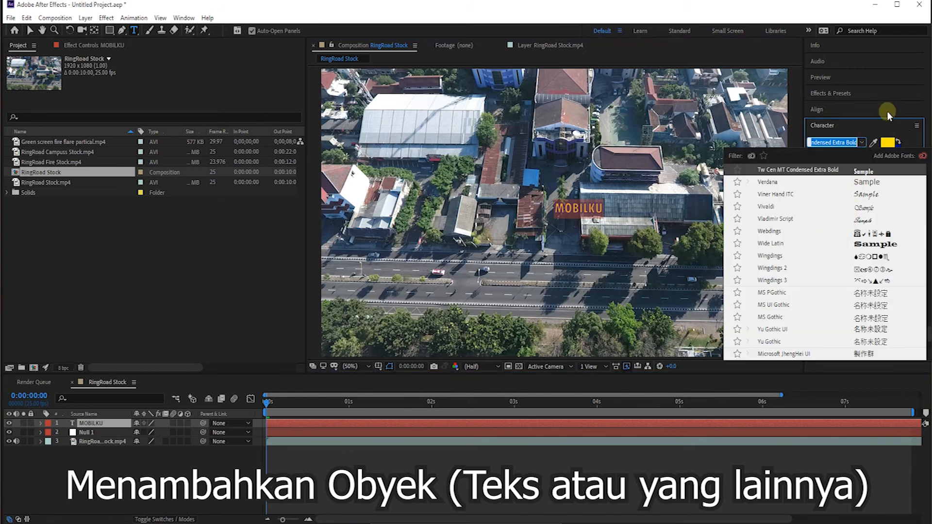
{"action": "left_click", "coordinate": [869, 108]}
{"action": "left_click", "coordinate": [836, 115]}
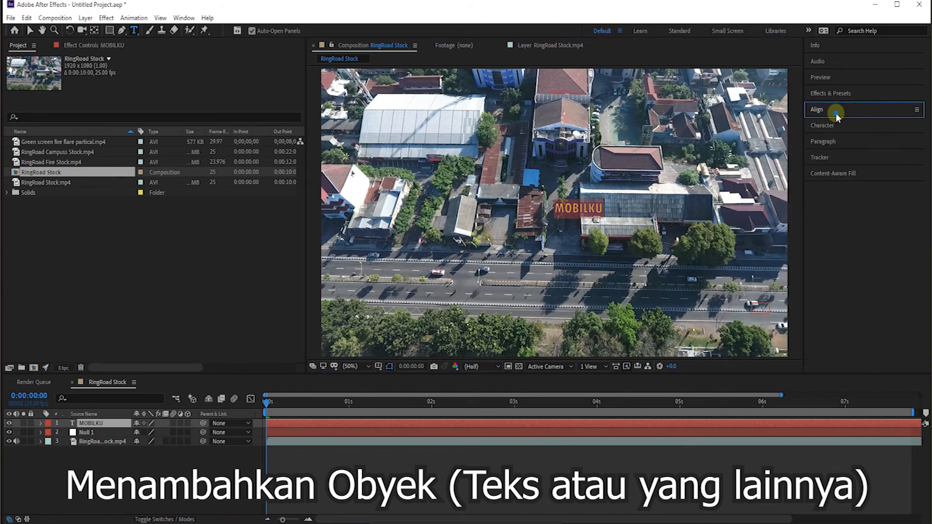
{"action": "left_click", "coordinate": [836, 125]}
{"action": "left_click", "coordinate": [854, 155]}
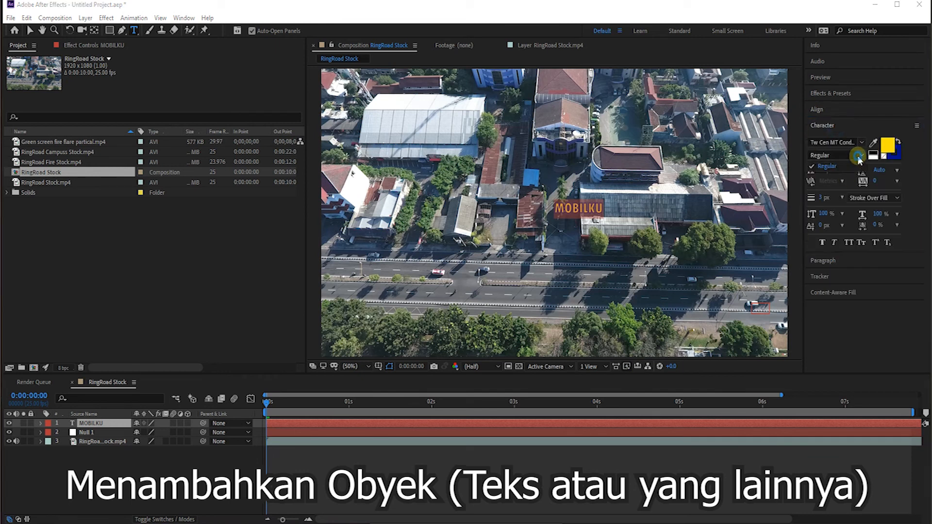
{"action": "left_click", "coordinate": [855, 156]}
{"action": "left_click", "coordinate": [836, 142]}
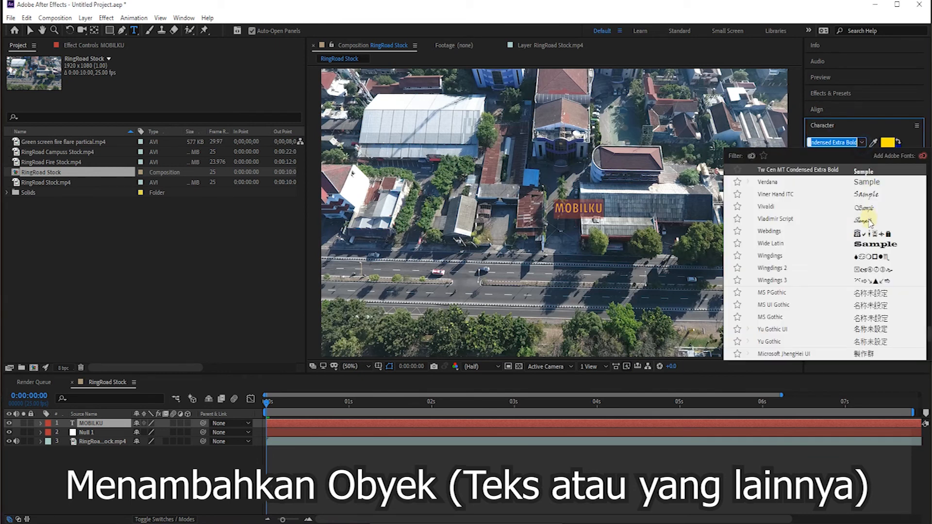
{"action": "scroll", "coordinate": [867, 225], "scroll_direction": "up", "scroll_amount": 5}
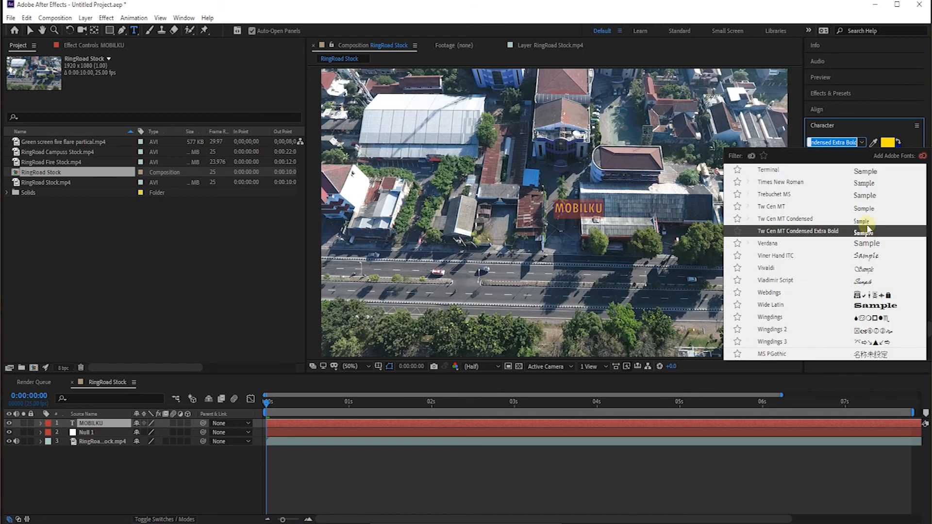
{"action": "left_click", "coordinate": [858, 233]}
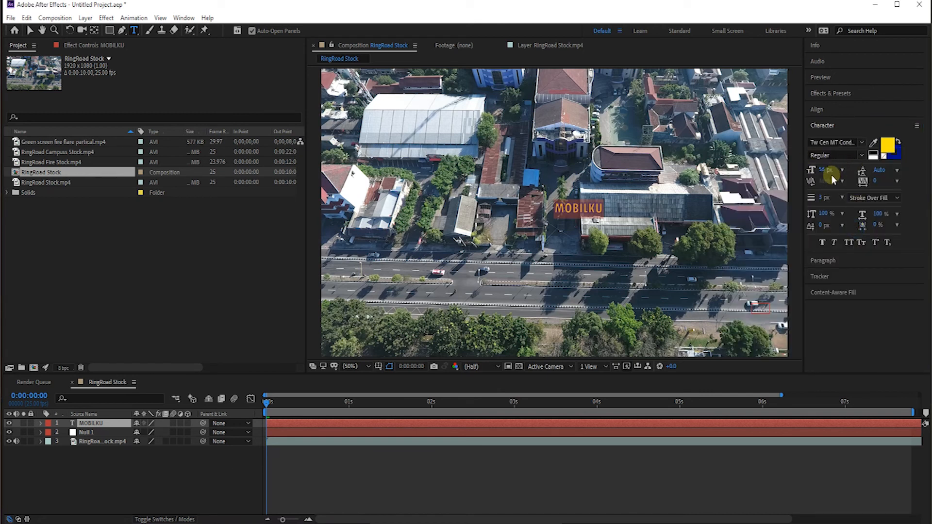
{"action": "left_click_drag", "start_coordinate": [819, 175], "coordinate": [836, 177]}
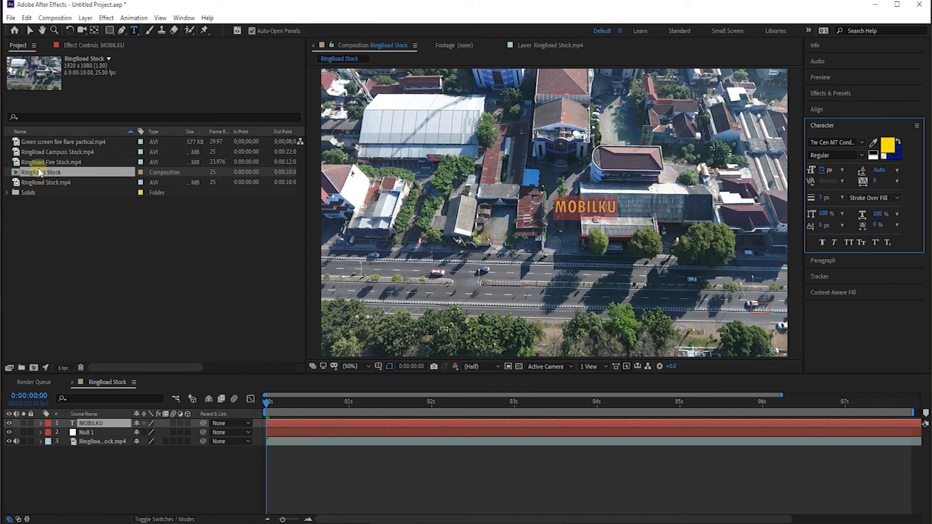
Step: Move the MOBILKU text to just above the tracked white car at 0:00:00:00
{"action": "left_click", "coordinate": [30, 30]}
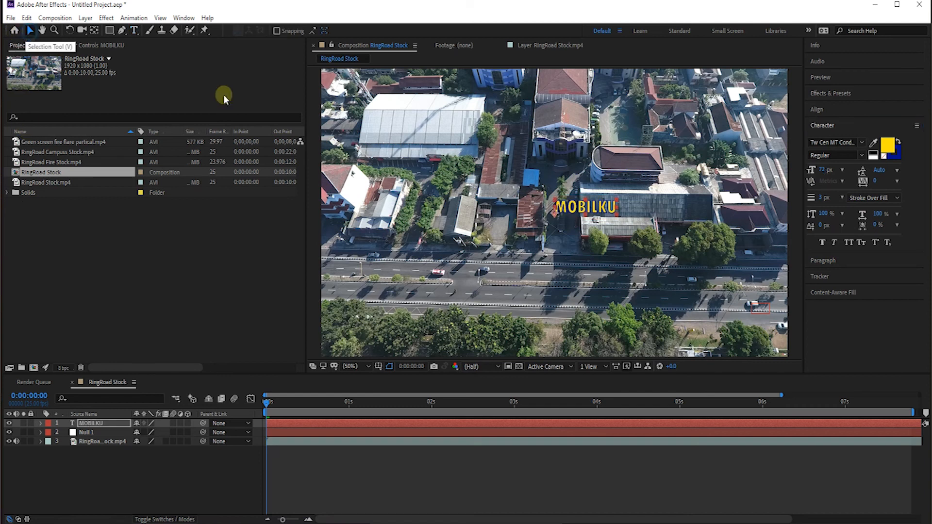
{"action": "left_click_drag", "start_coordinate": [587, 209], "coordinate": [757, 295]}
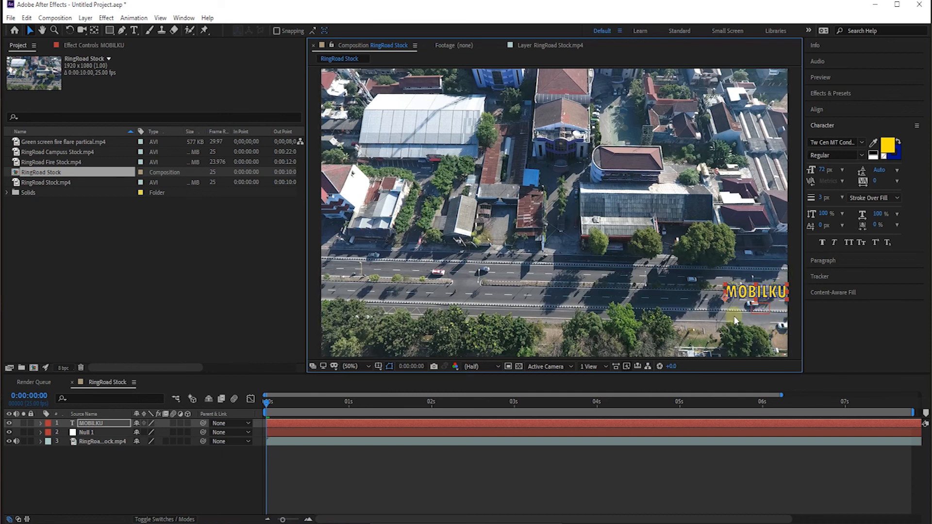
{"action": "left_click", "coordinate": [270, 403]}
{"action": "left_click_drag", "start_coordinate": [276, 404], "coordinate": [246, 426]}
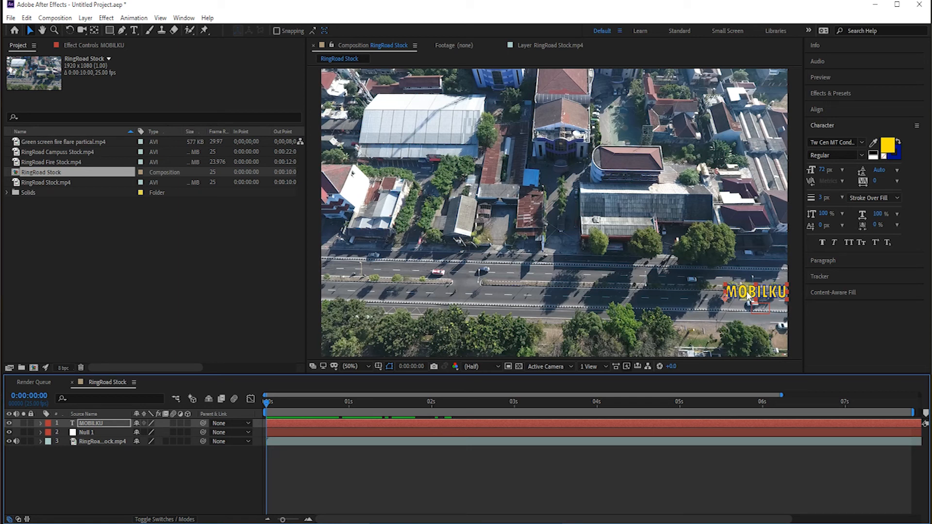
{"action": "left_click", "coordinate": [660, 322]}
Step: Parent the MOBILKU text layer to Null 1
{"action": "left_click", "coordinate": [245, 424]}
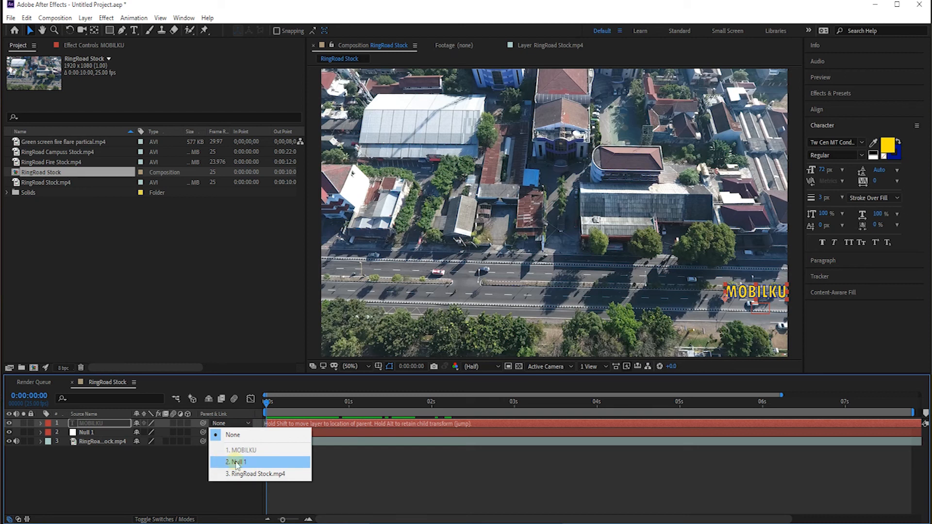
{"action": "left_click", "coordinate": [182, 455]}
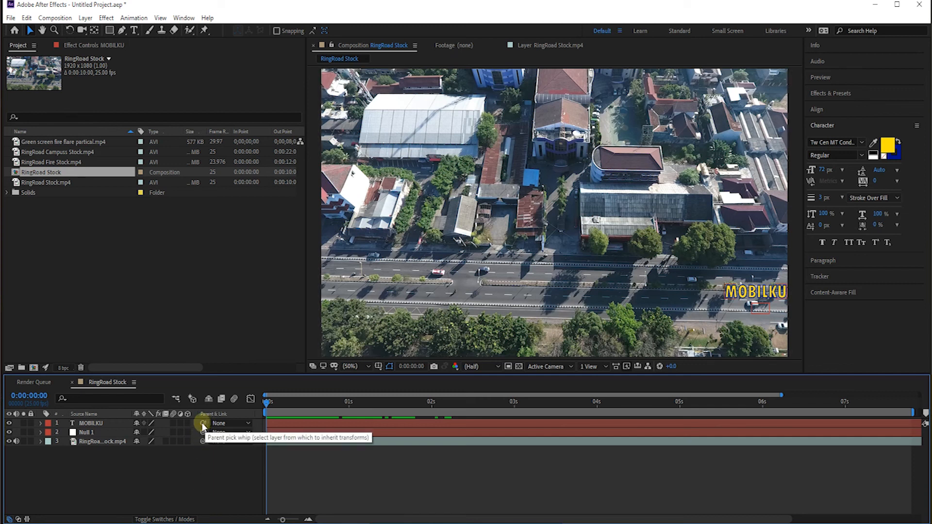
{"action": "left_click_drag", "start_coordinate": [203, 424], "coordinate": [83, 431]}
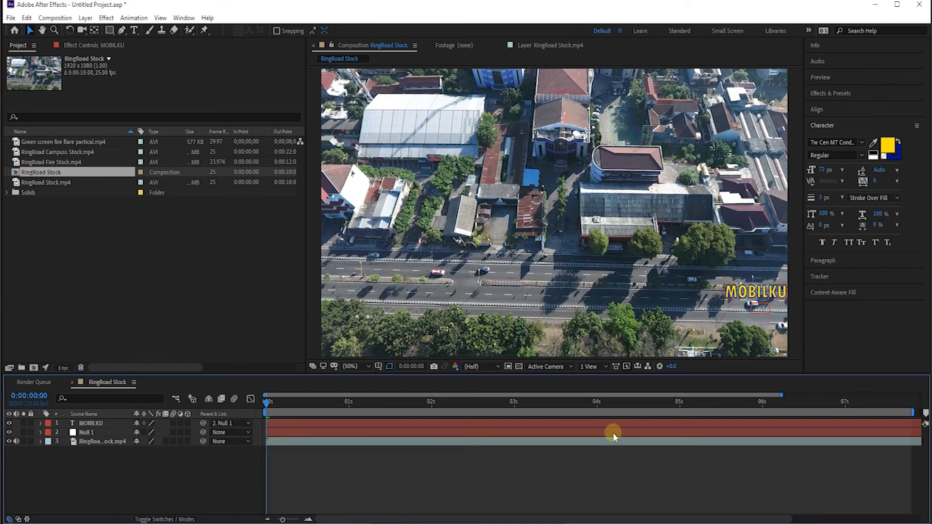
Step: Play the composition from the first frame to check the text's movement with the car, and return the time to 0:00:00:00
{"action": "left_click_drag", "start_coordinate": [269, 407], "coordinate": [248, 404]}
{"action": "key", "text": "space"}
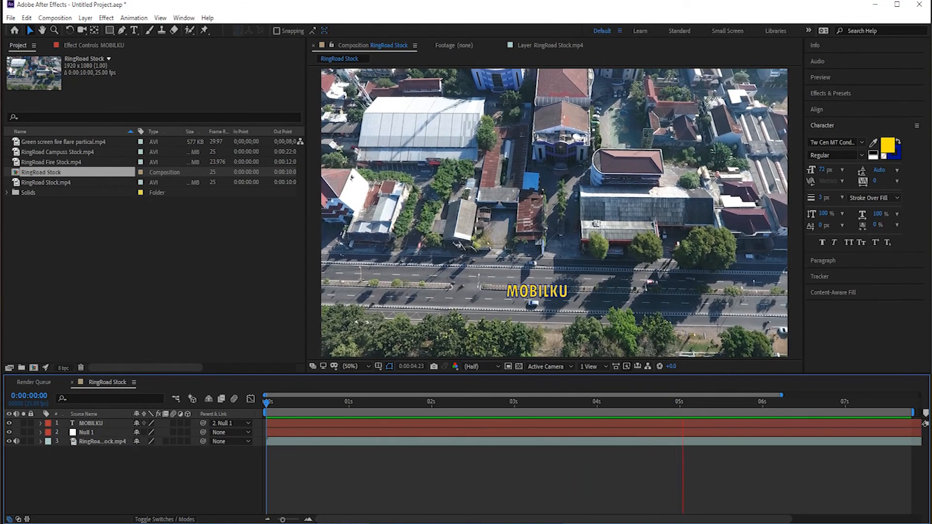
{"action": "left_click", "coordinate": [598, 403]}
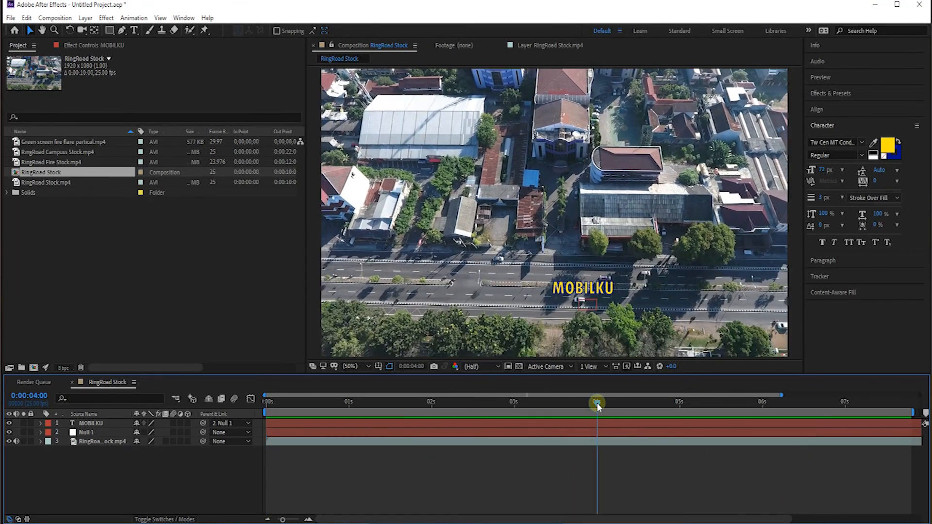
{"action": "left_click_drag", "start_coordinate": [597, 403], "coordinate": [260, 422]}
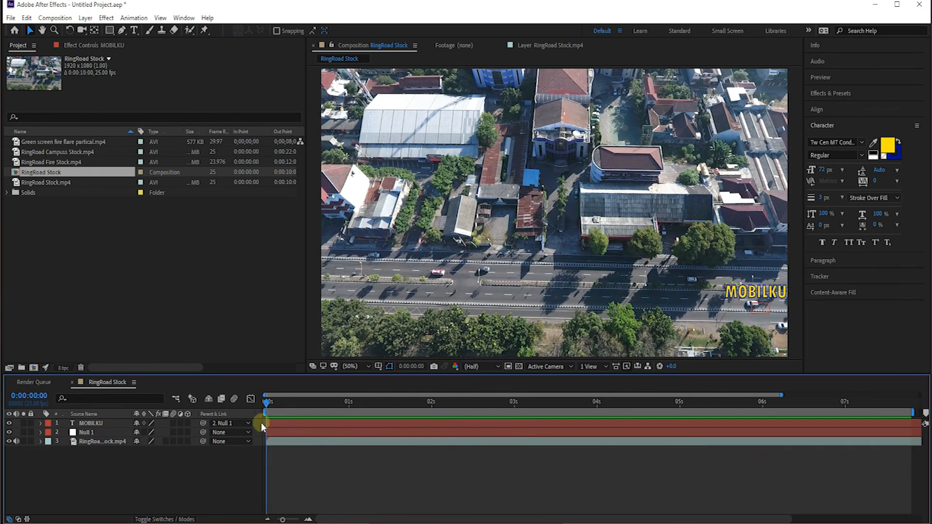
Step: Select the footage, Null 1 and MOBILKU layers in turn to examine Null 1's motion path and the layers' roles
{"action": "left_click", "coordinate": [83, 433]}
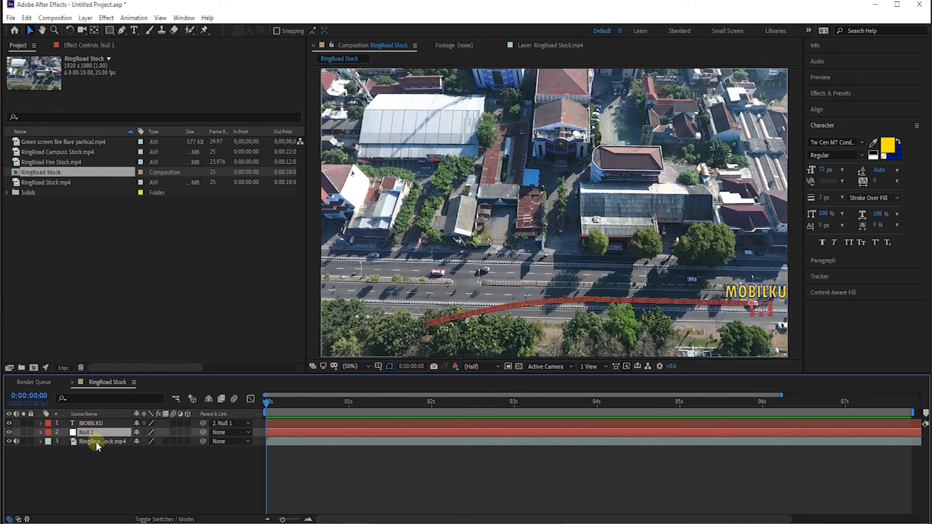
{"action": "left_click", "coordinate": [89, 442]}
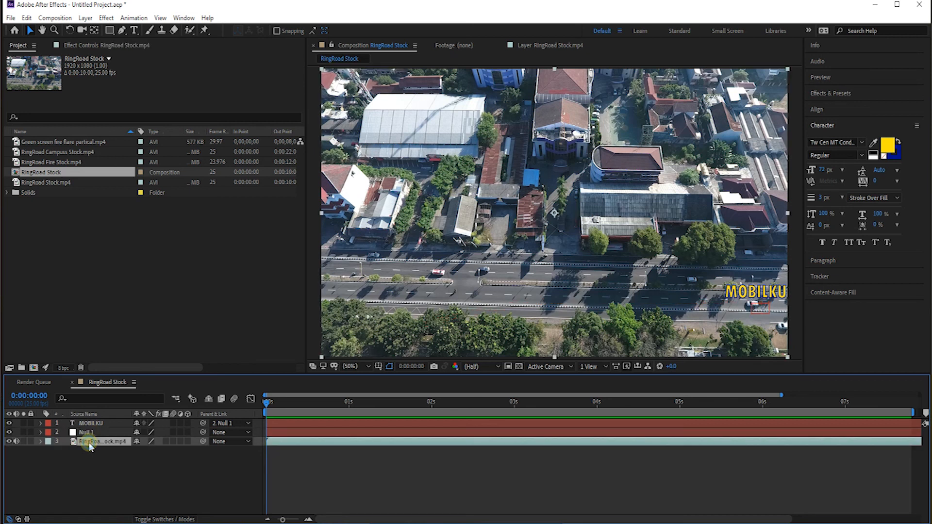
{"action": "left_click", "coordinate": [91, 433]}
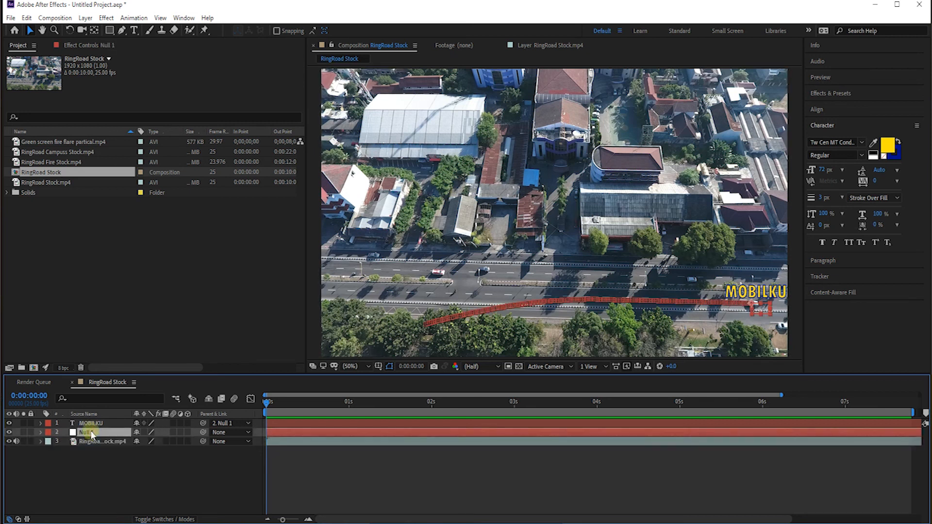
{"action": "left_click", "coordinate": [92, 424]}
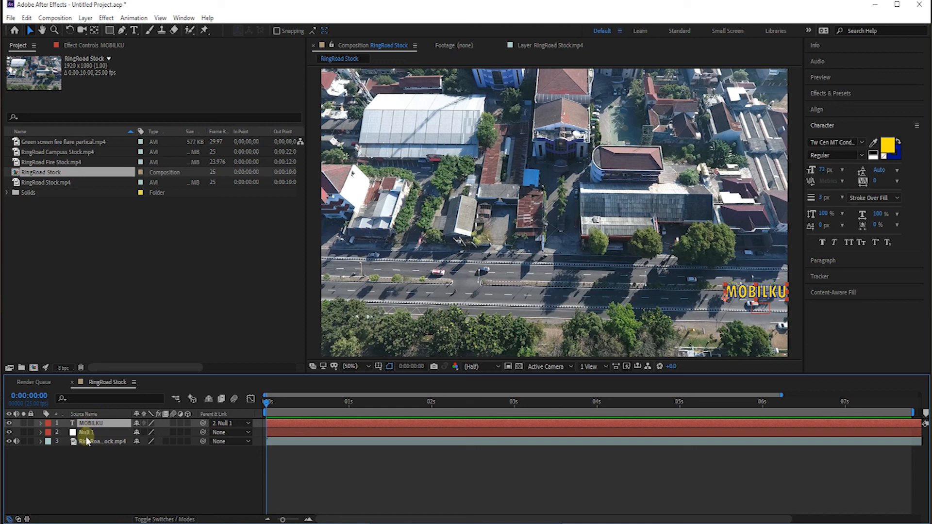
{"action": "left_click", "coordinate": [85, 433]}
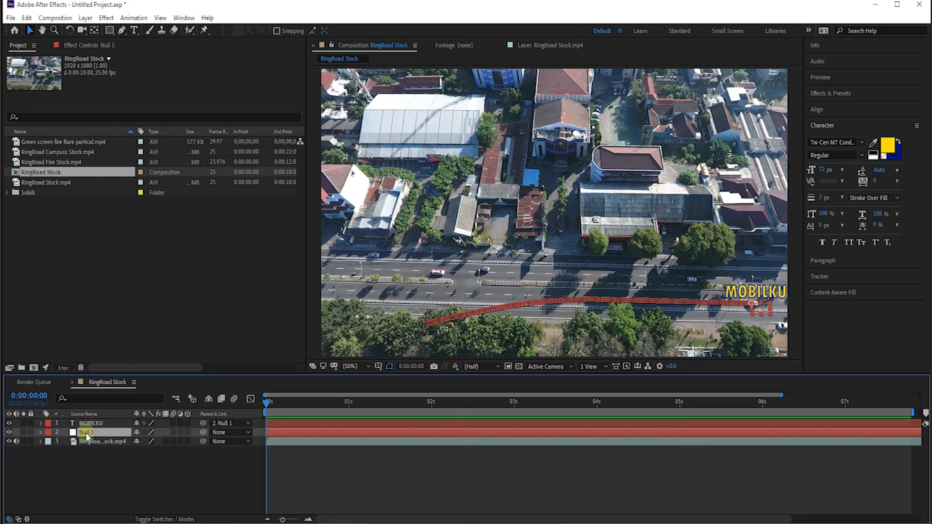
{"action": "left_click", "coordinate": [319, 434]}
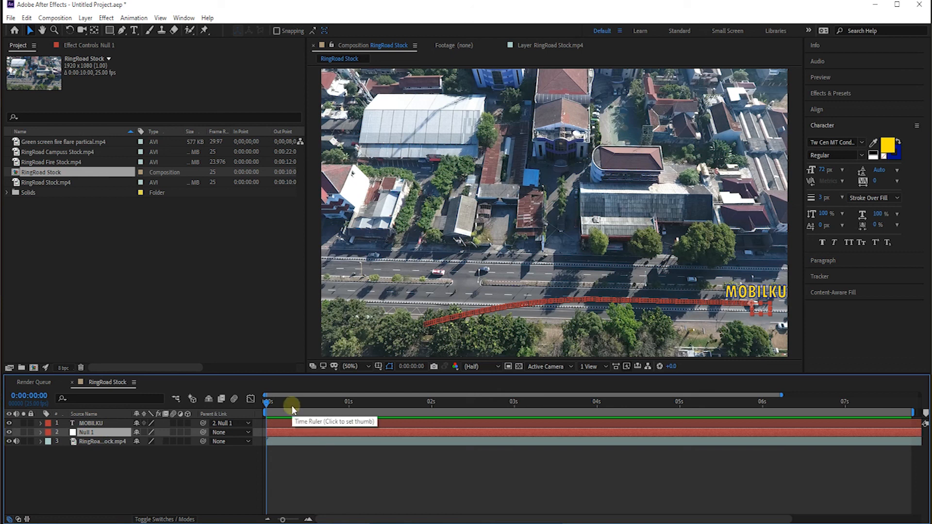
Step: Deselect all layers and replay the composition from 0:00:00:00
{"action": "left_click_drag", "start_coordinate": [272, 403], "coordinate": [239, 405]}
{"action": "left_click", "coordinate": [370, 497]}
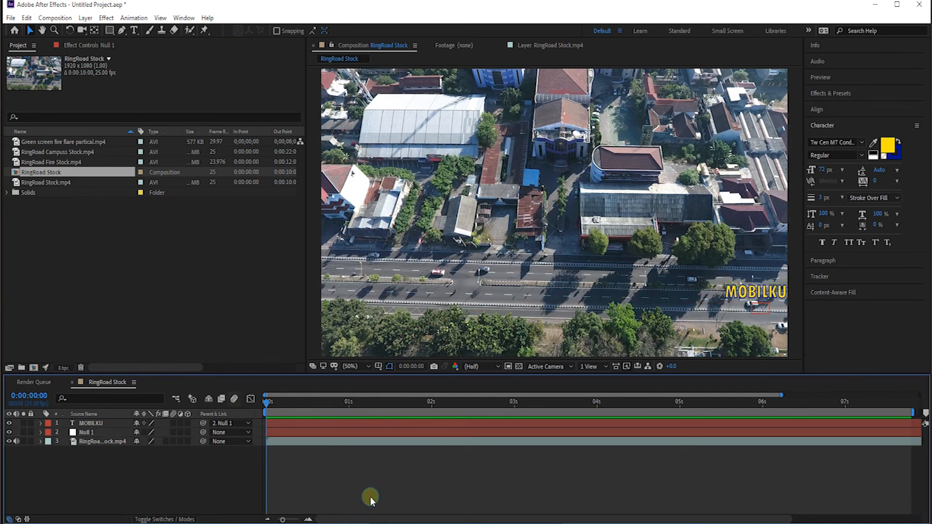
{"action": "key", "text": "space"}
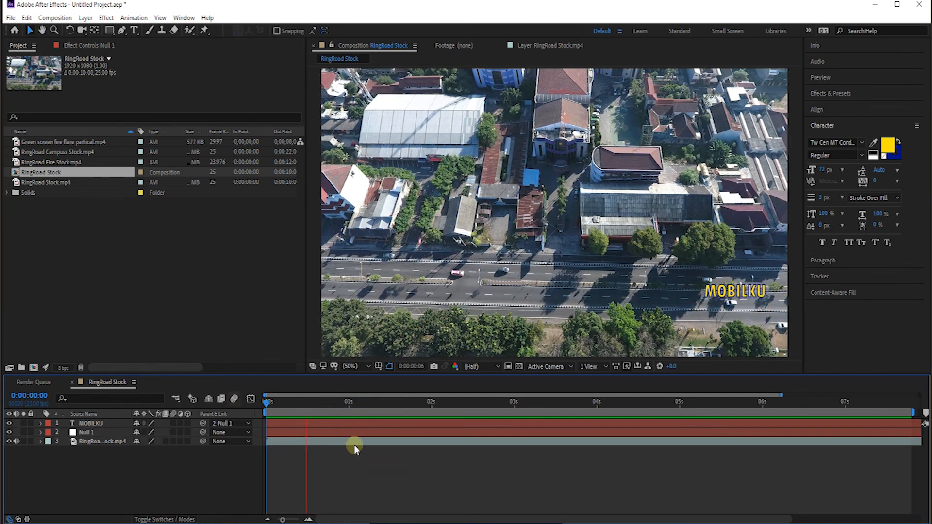